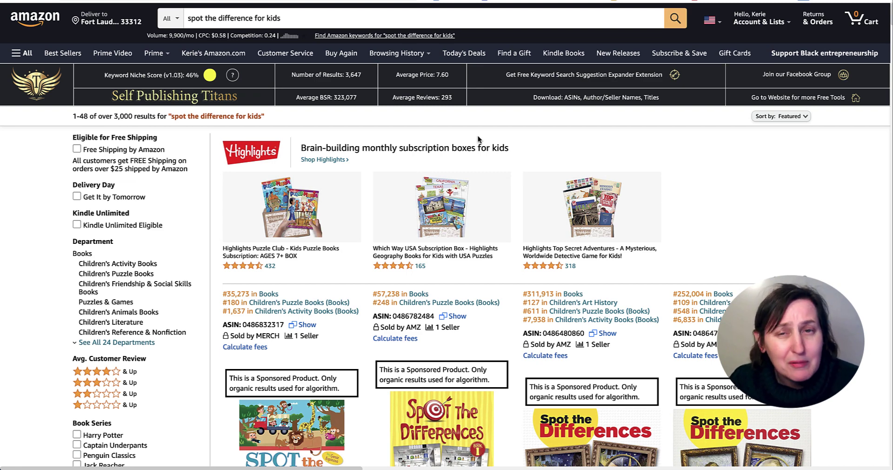
Examine the Keyword Niche Score and the leading "spot the difference for kids" listings, including product details, page counts and best-seller ranks
scroll(479, 140, down, 1)
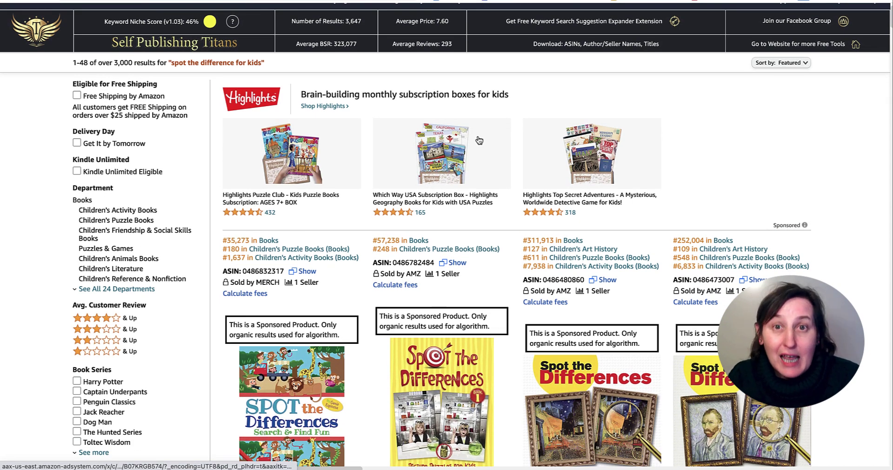
scroll(508, 134, down, 4)
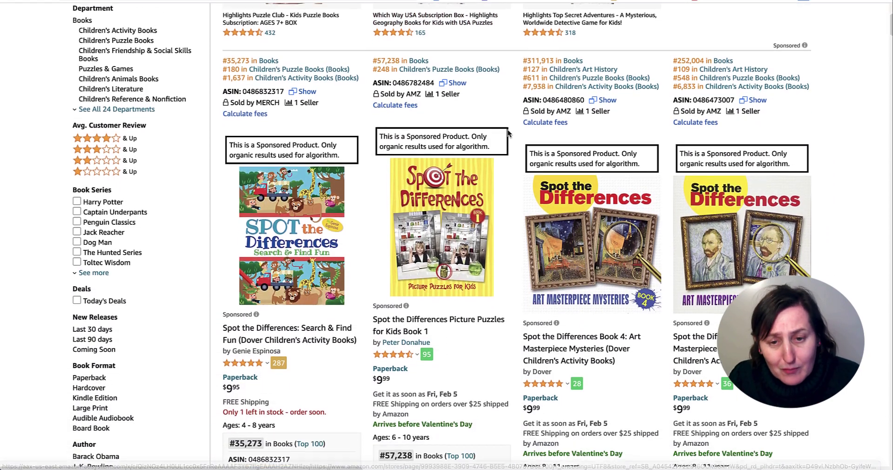
scroll(508, 133, up, 5)
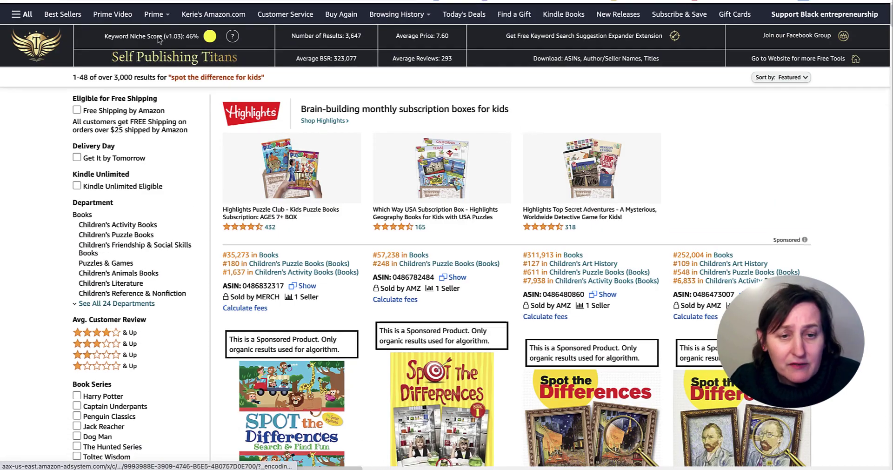
scroll(575, 188, down, 4)
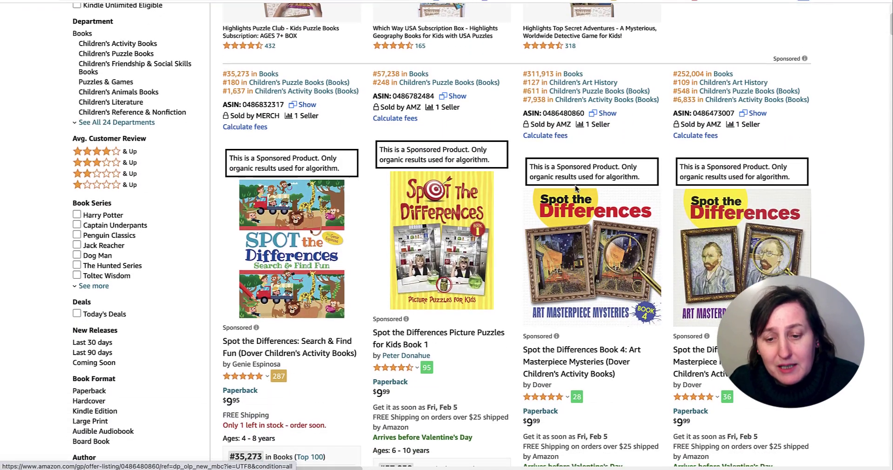
scroll(576, 188, down, 4)
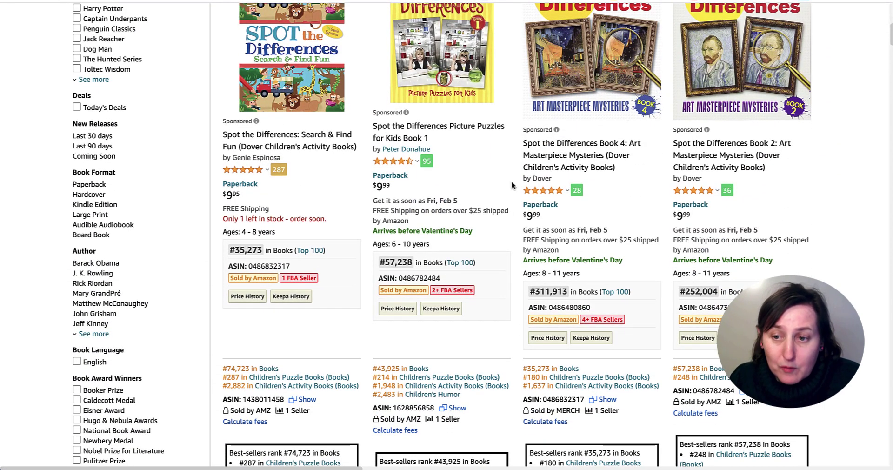
mouse_move(558, 93)
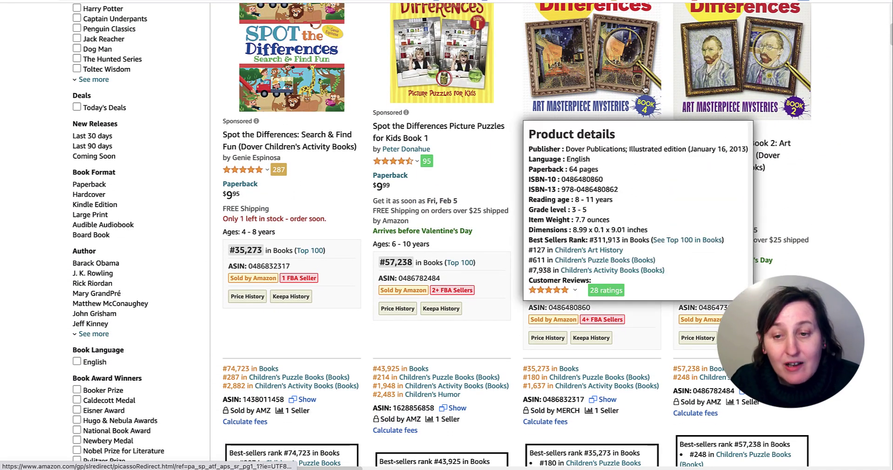
scroll(627, 87, down, 2)
scroll(626, 87, down, 9)
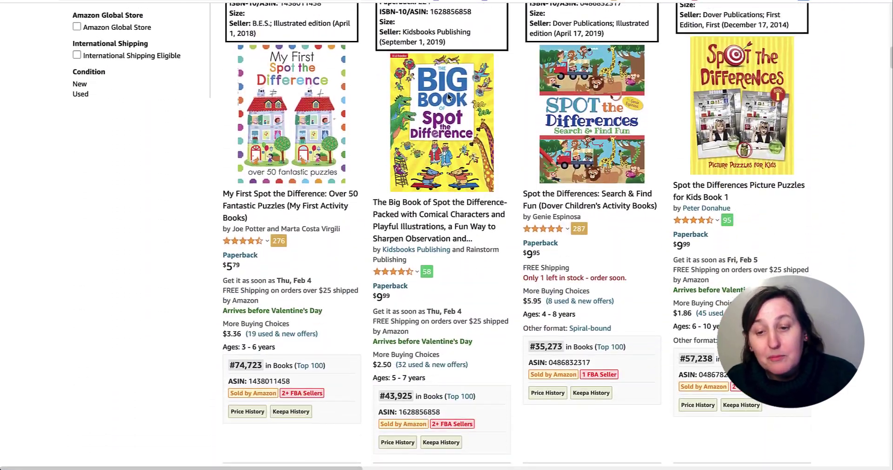
mouse_move(447, 96)
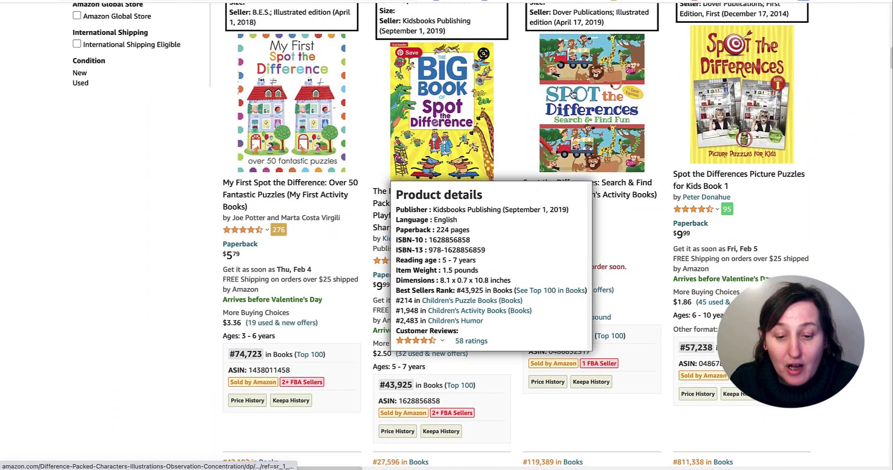
Compare best-seller ranks, prices and publishers of the remaining "spot the difference for kids" listings, including the independently published Christmas puzzle book
scroll(572, 94, down, 8)
scroll(415, 87, down, 8)
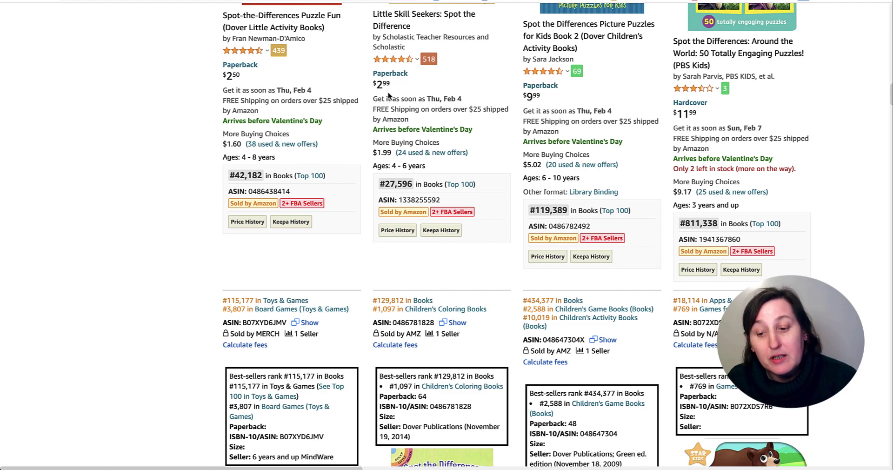
scroll(388, 95, down, 10)
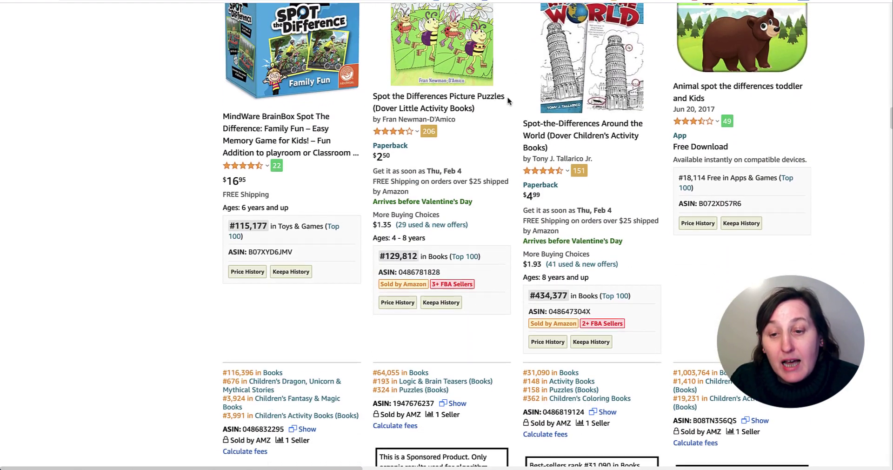
scroll(509, 100, down, 15)
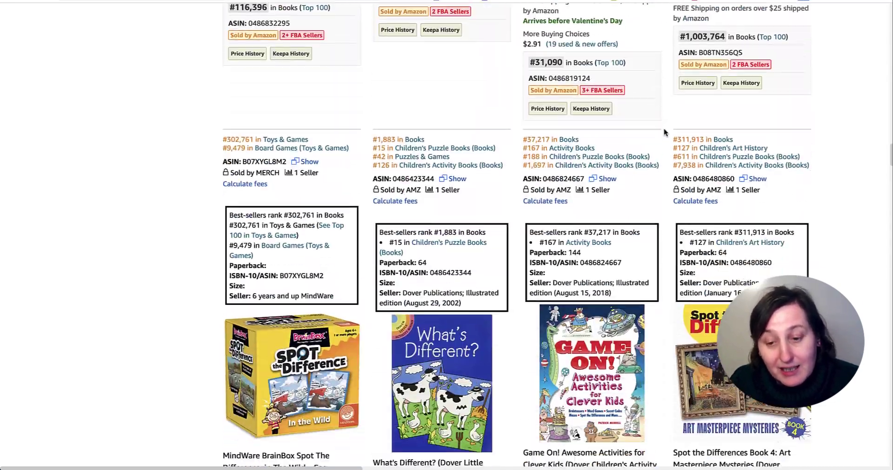
scroll(665, 133, down, 15)
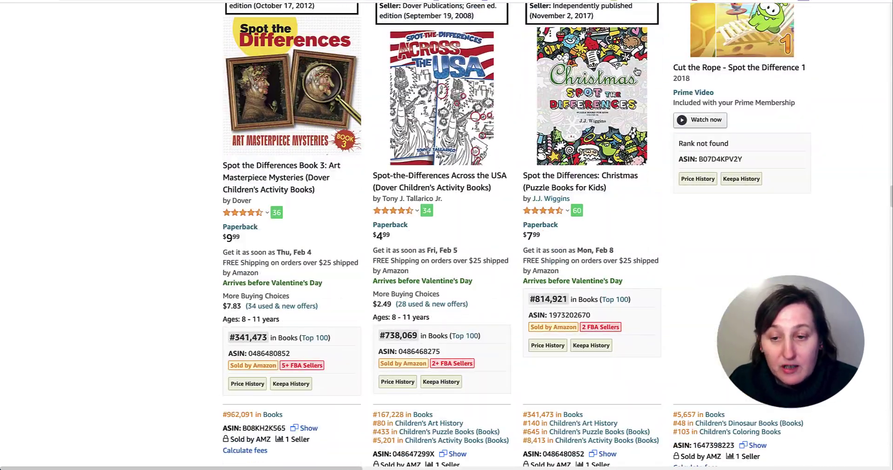
mouse_move(600, 99)
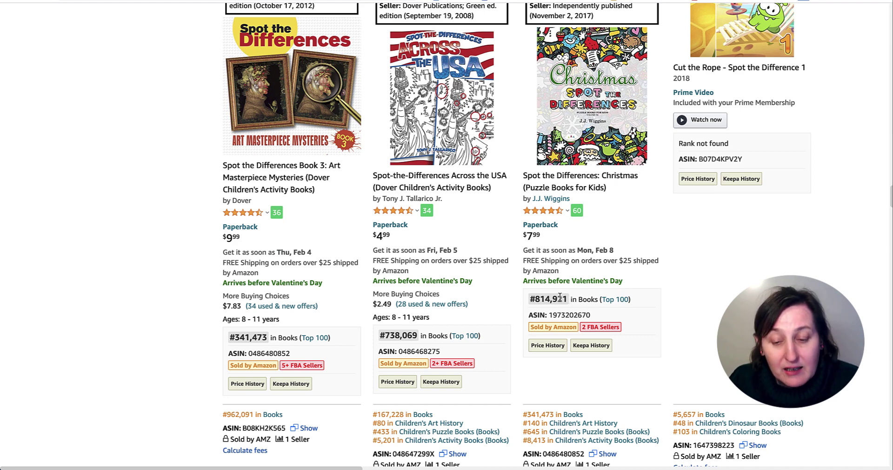
scroll(632, 293, down, 3)
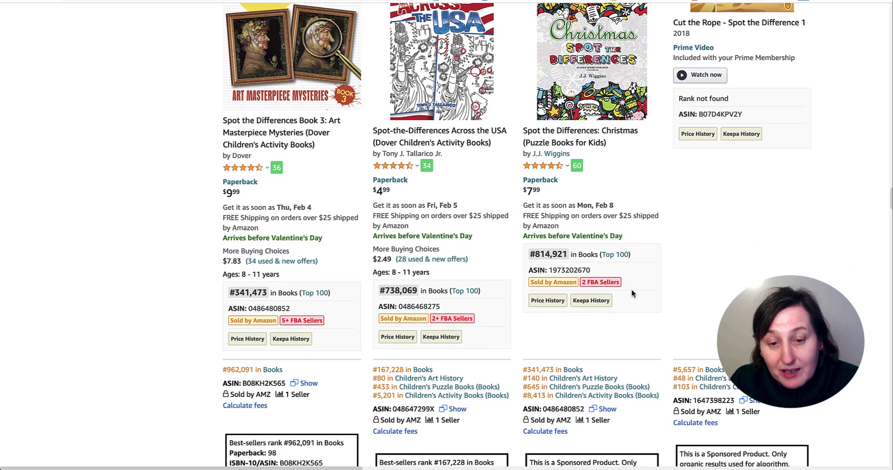
scroll(632, 292, down, 8)
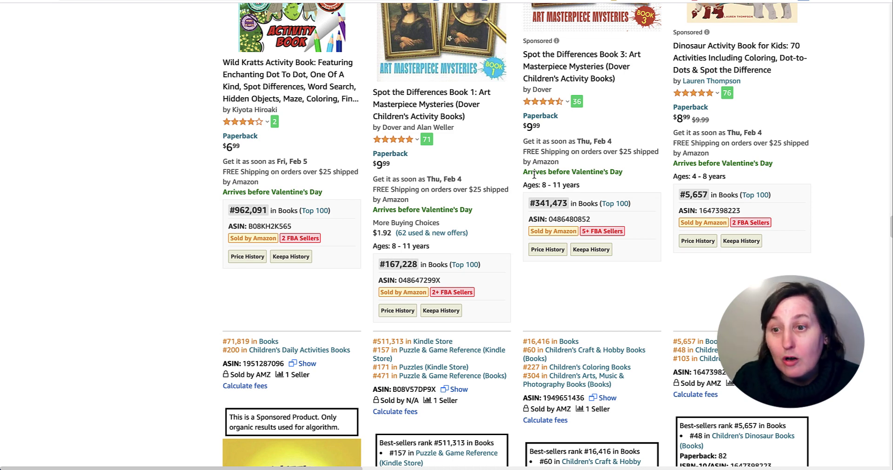
scroll(534, 175, down, 1)
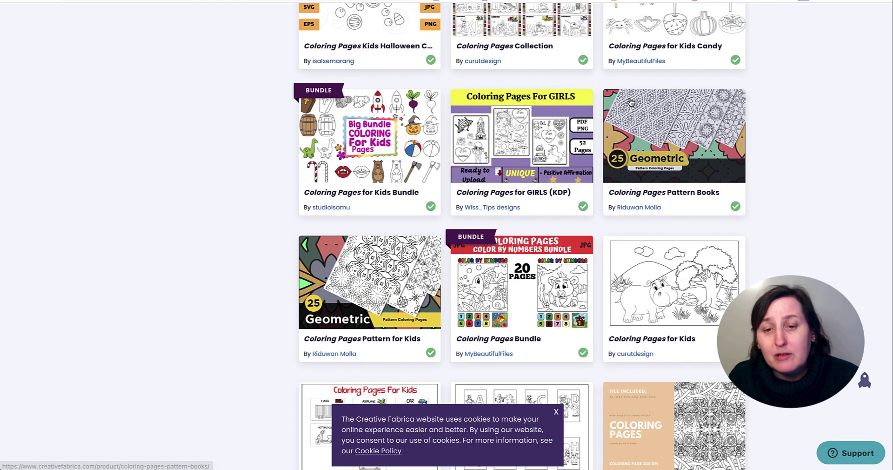
Switch to the Creative Fabrica "coloring pages" results and examine the available designs, bundles and freebies categories
scroll(630, 101, up, 5)
scroll(630, 101, up, 6)
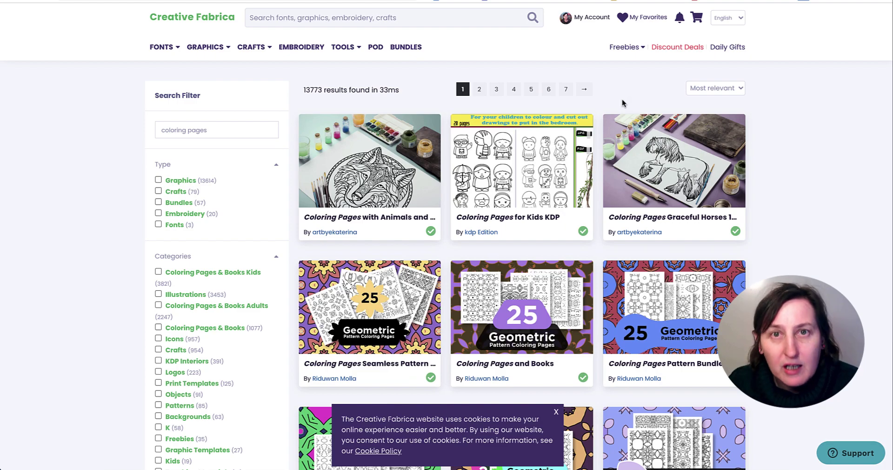
scroll(630, 101, down, 5)
scroll(627, 104, down, 5)
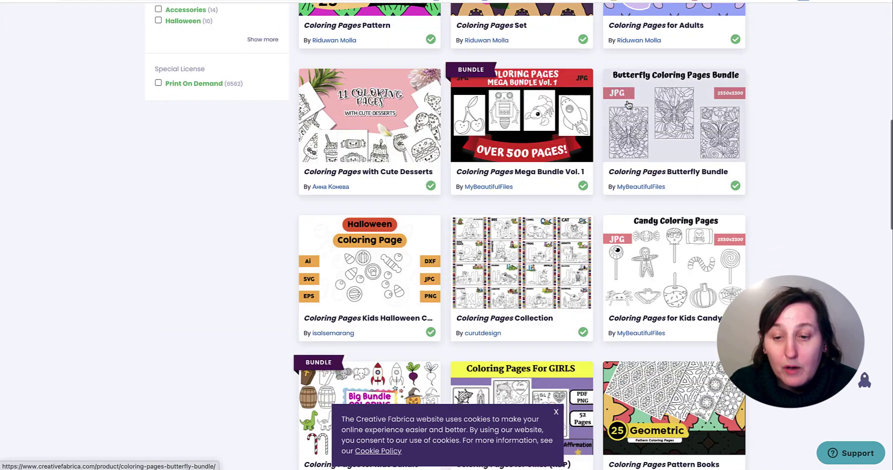
scroll(628, 105, up, 7)
scroll(628, 104, up, 3)
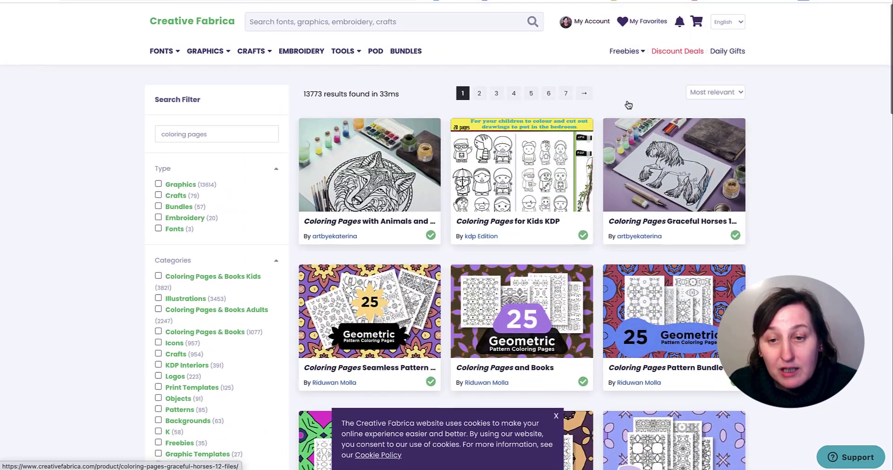
mouse_move(640, 51)
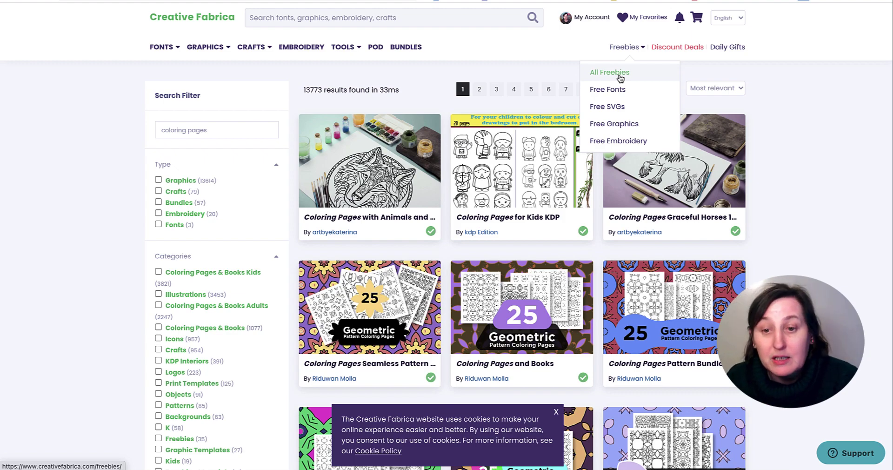
Find the "Coloring Pages for Kids" graphic by curutdesign with the hippo scene among the results and open its product page
scroll(409, 86, down, 8)
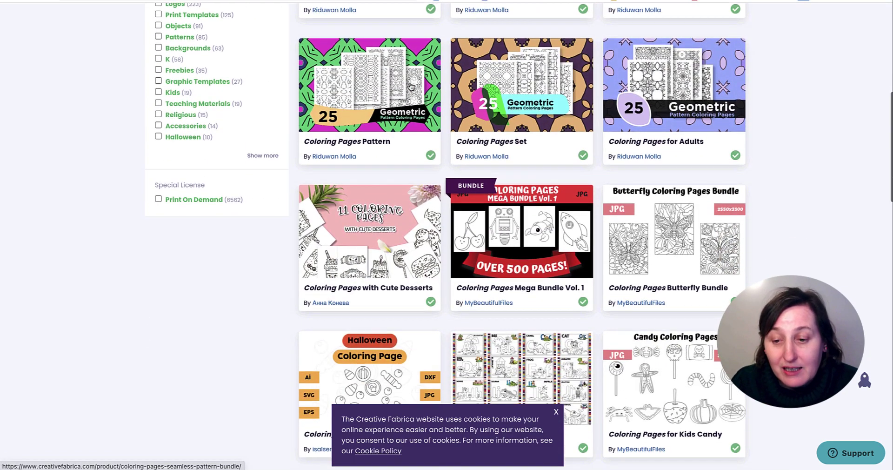
scroll(411, 87, down, 5)
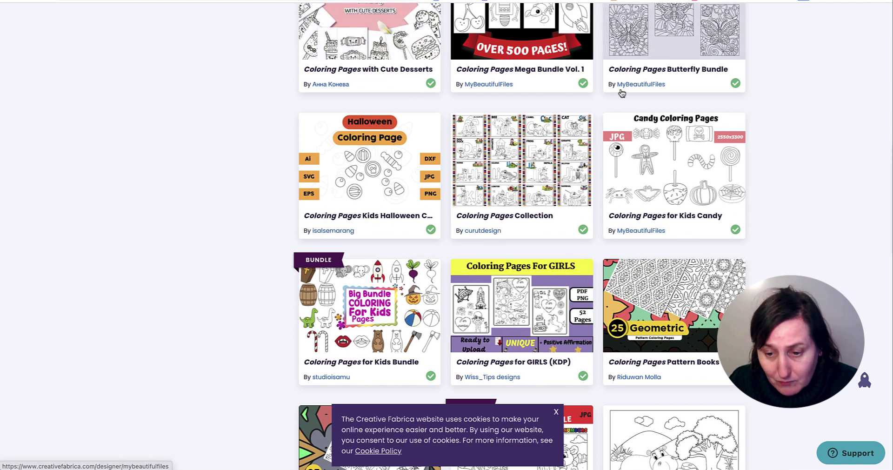
scroll(621, 92, down, 3)
scroll(684, 324, up, 1)
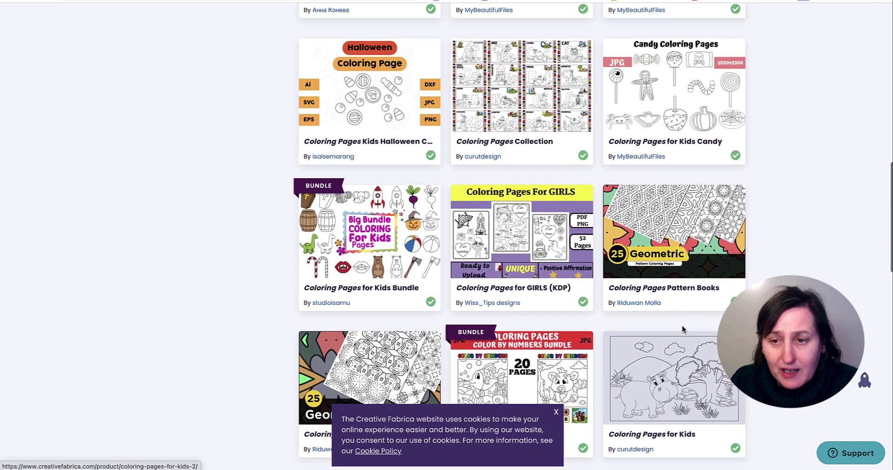
click(684, 324)
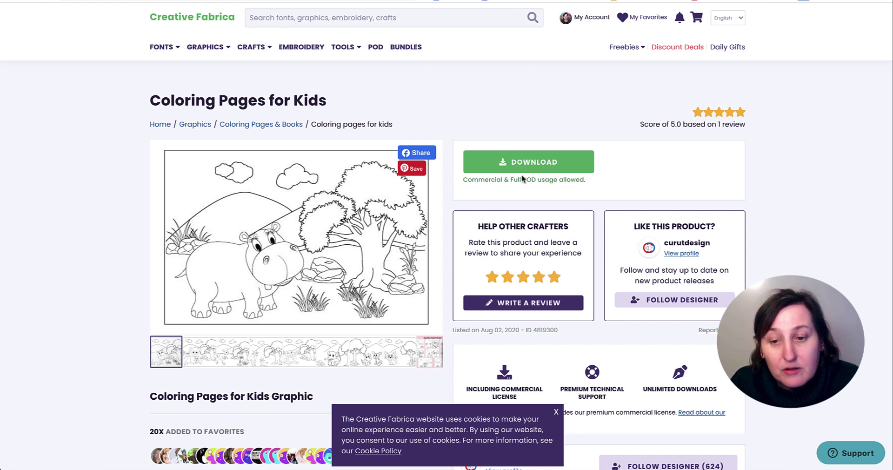
Review the "Coloring Pages for Kids" product page for its licence terms, ZIP file contents and reviews
scroll(609, 191, down, 1)
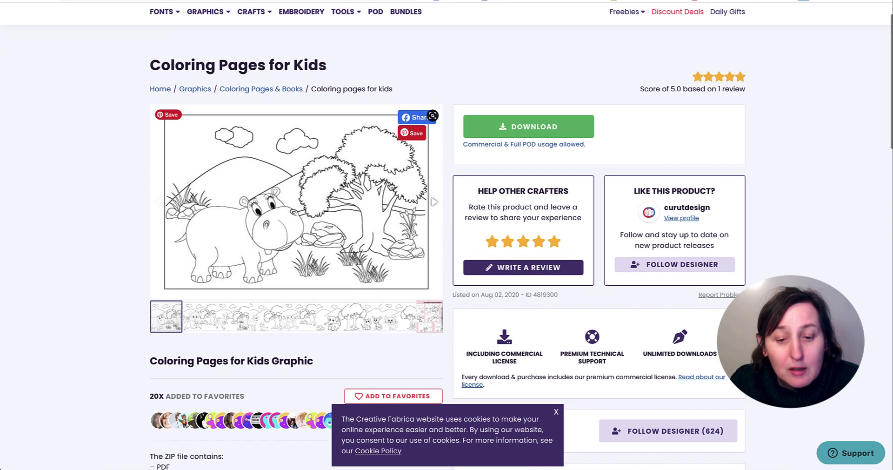
scroll(372, 185, down, 1)
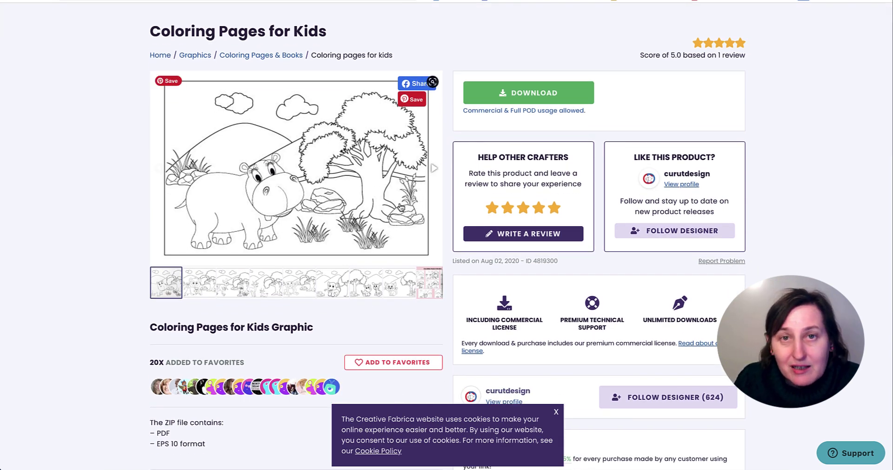
scroll(375, 205, down, 8)
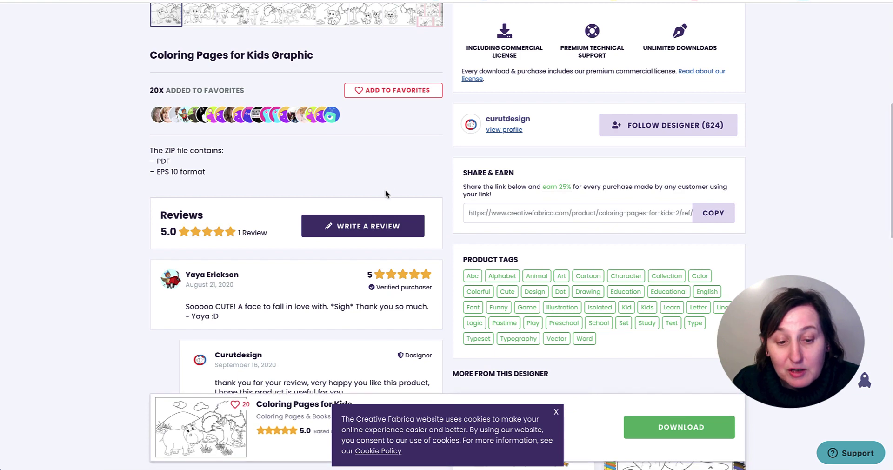
scroll(387, 172, down, 1)
scroll(385, 162, up, 4)
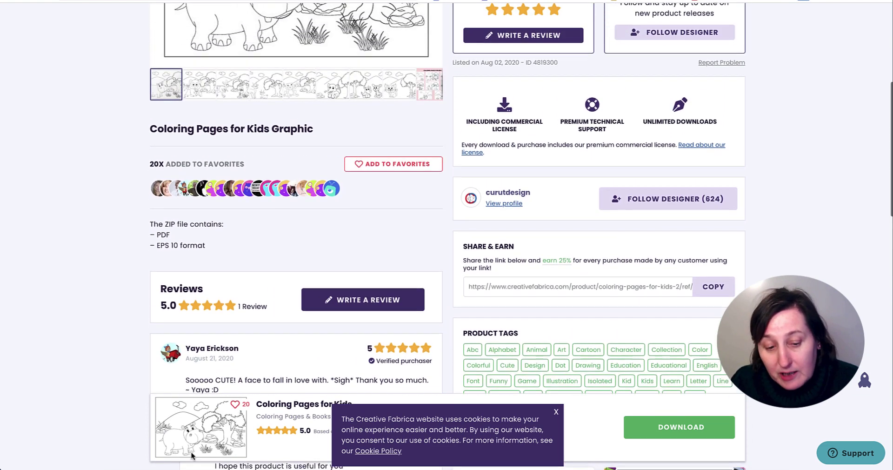
Switch to Finder and check the JPG, EPS and PDF files in the downloaded coloring pages folder
key(super+Tab)
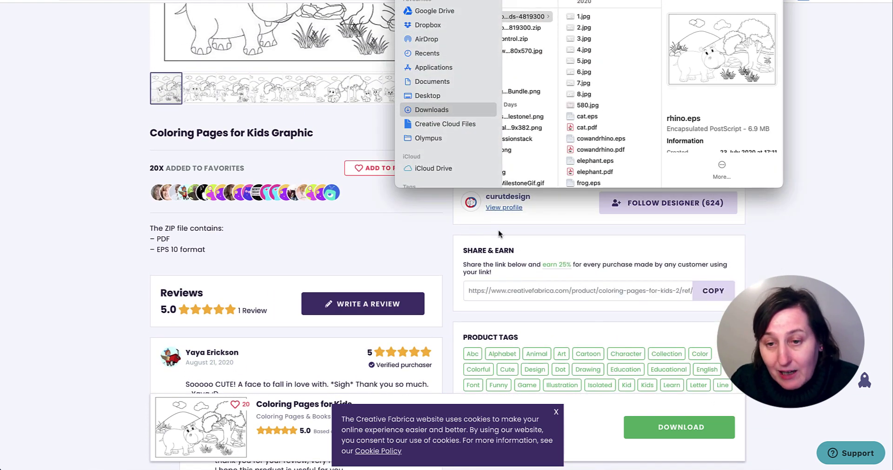
scroll(604, 51, left, 1)
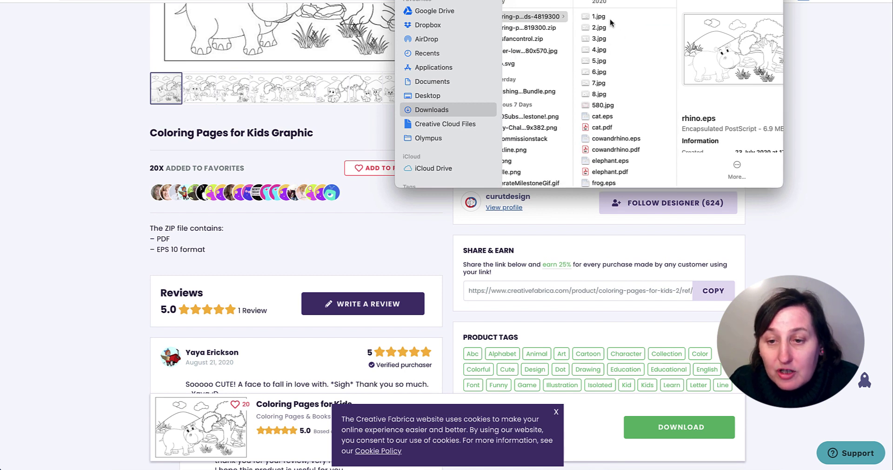
scroll(629, 165, down, 3)
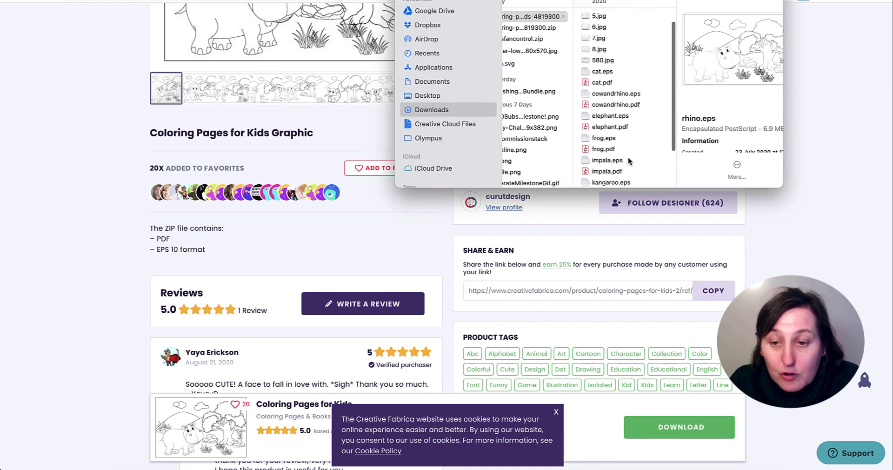
scroll(622, 142, down, 2)
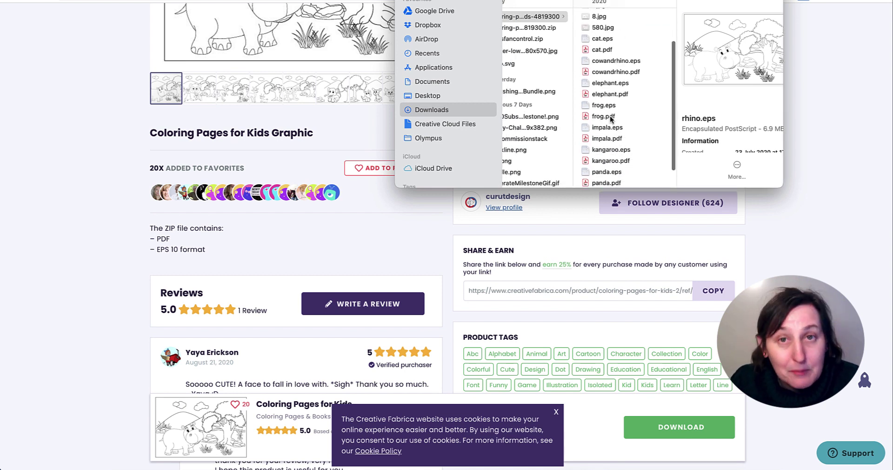
scroll(611, 119, up, 5)
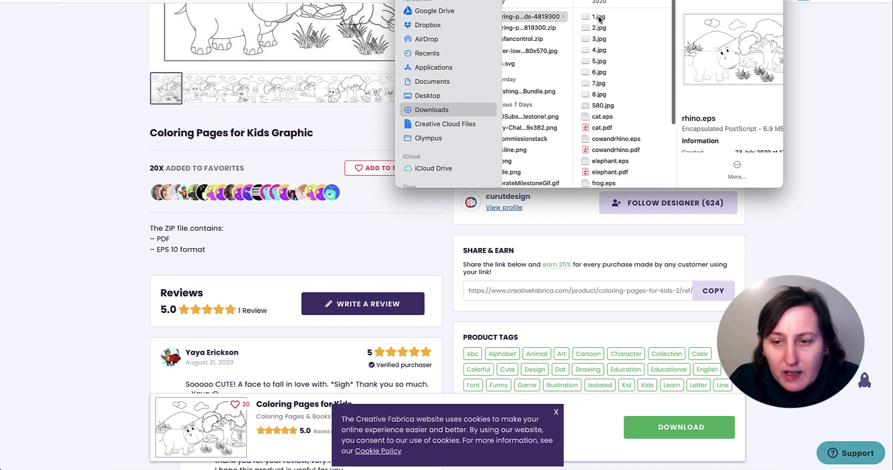
Open 1.jpg from the coloring pages folder in Preview and check its image size and resolution, then locate the EPS files
right_click(598, 18)
mouse_move(638, 35)
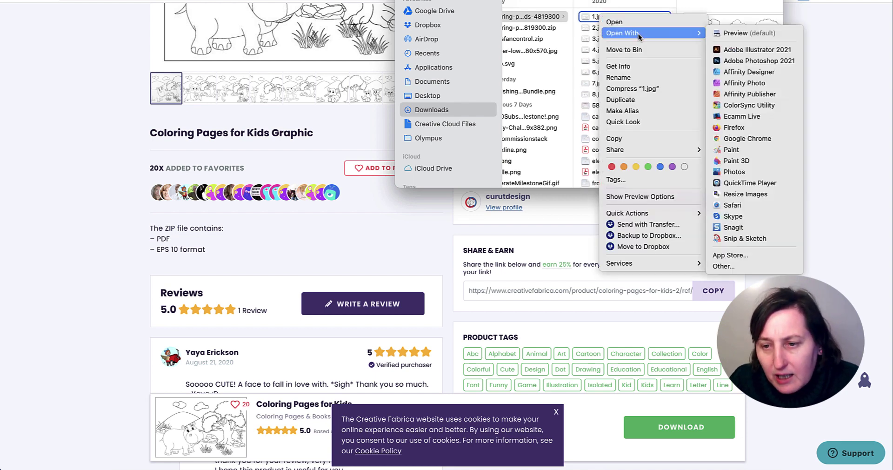
click(727, 37)
drag(477, 1, 498, 86)
drag(159, 0, 182, 95)
click(151, 0)
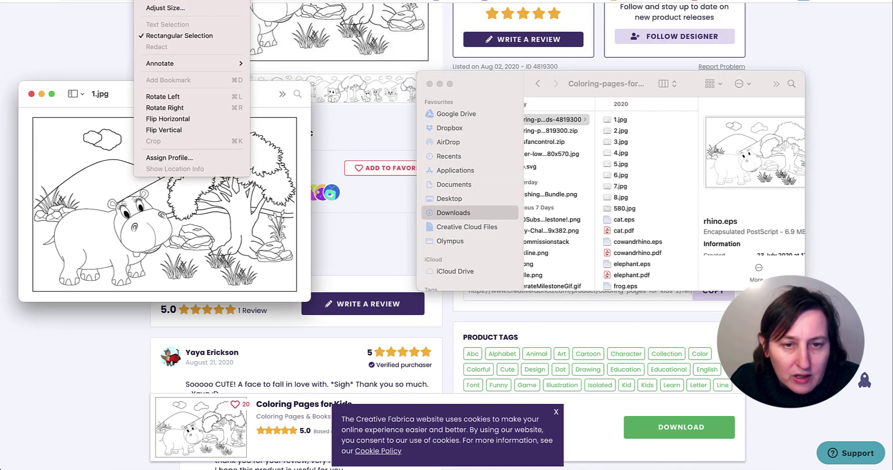
key(super+i)
drag(561, 57, 334, 36)
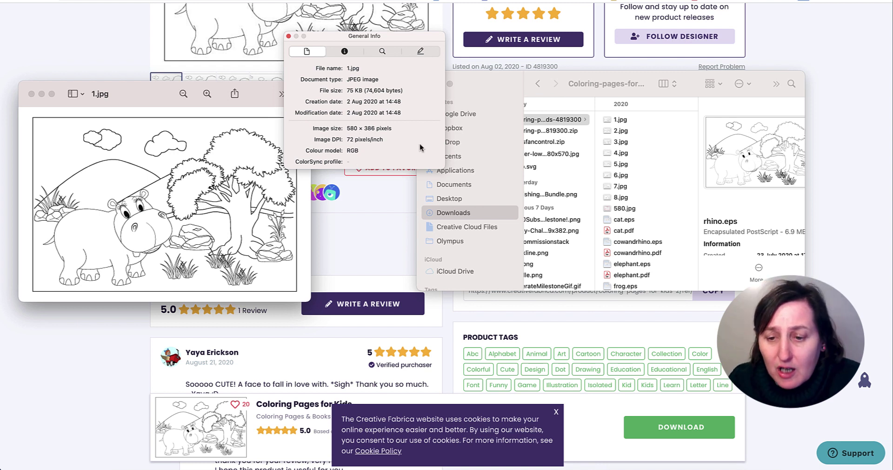
scroll(652, 211, down, 5)
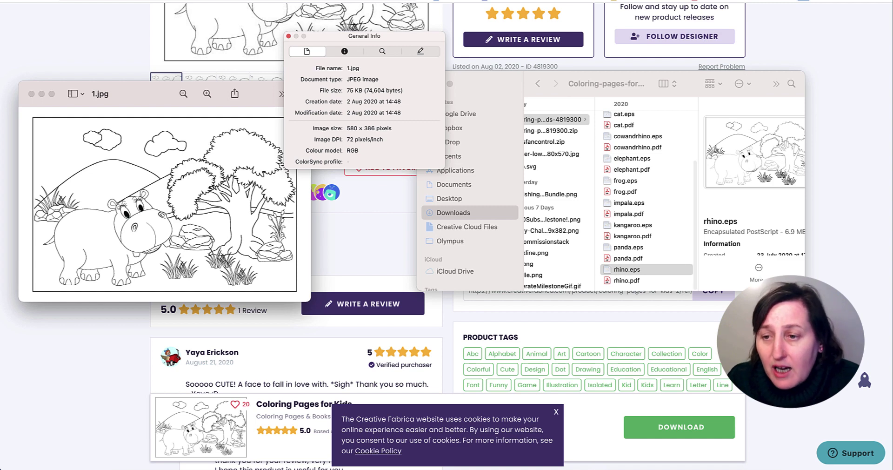
Switch to Convertio, load panda.eps from the coloring pages folder and choose SVG as its output format
click(747, 69)
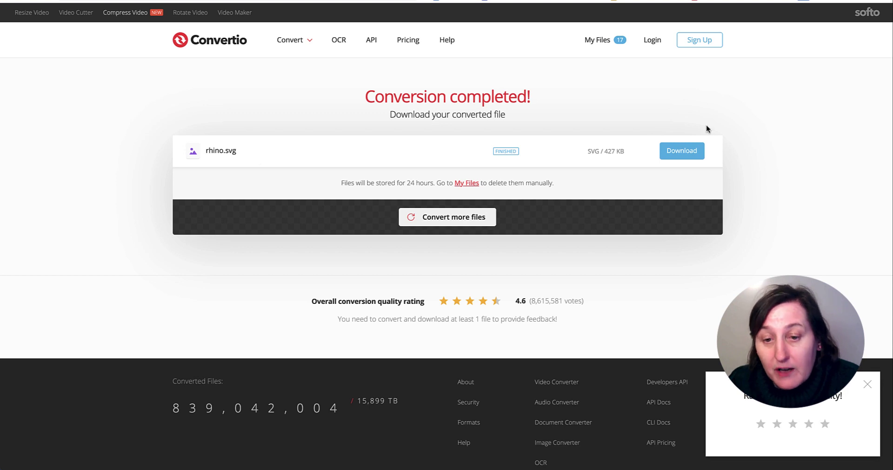
click(439, 219)
click(384, 270)
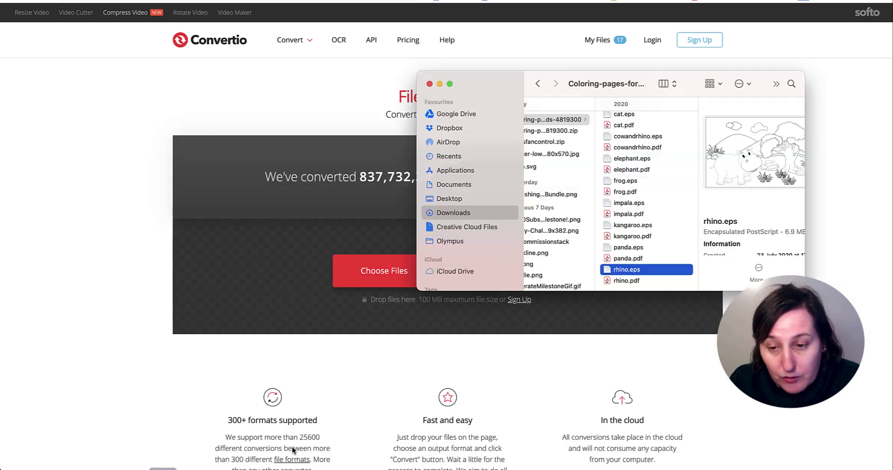
click(631, 249)
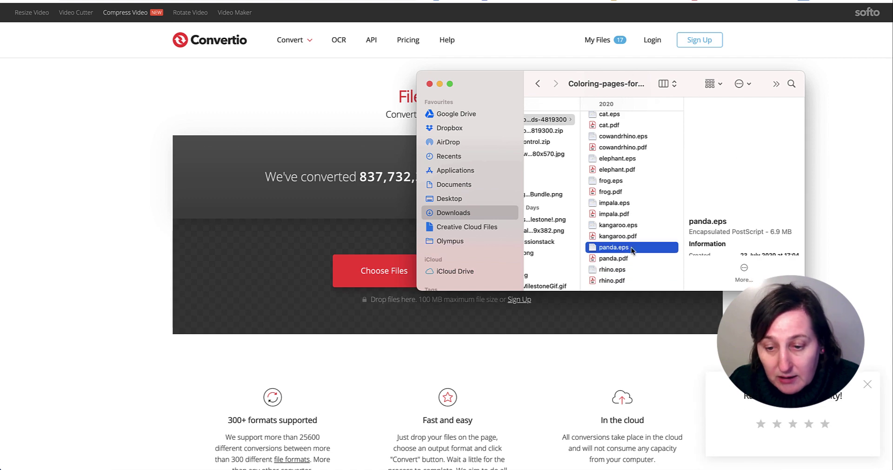
drag(630, 249, 342, 258)
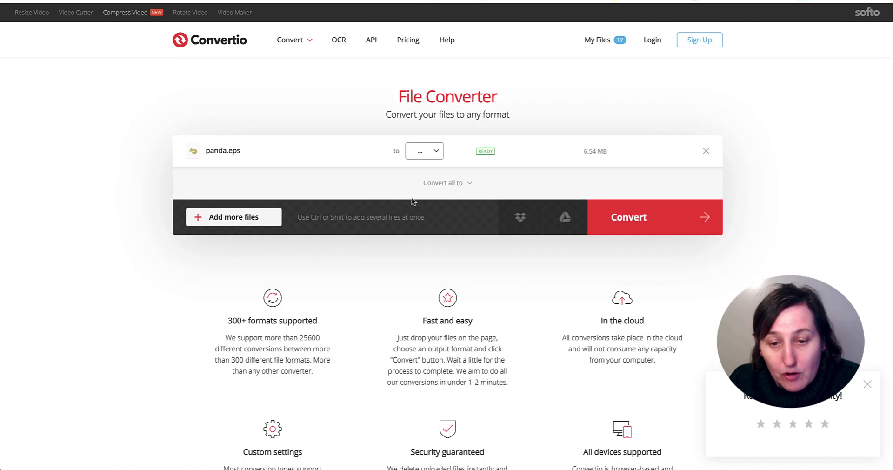
click(434, 153)
mouse_move(428, 288)
click(498, 210)
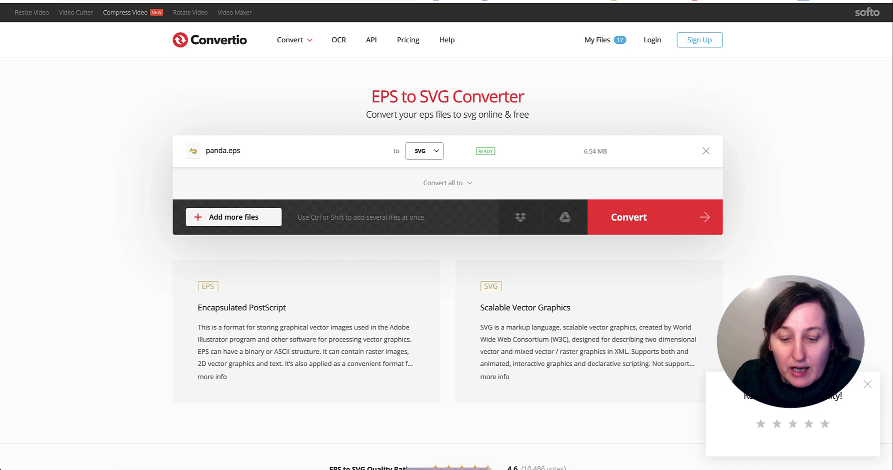
Switch to PowerPoint and set a custom slide size of 8.5 in wide by 11 in high
key(super+Tab)
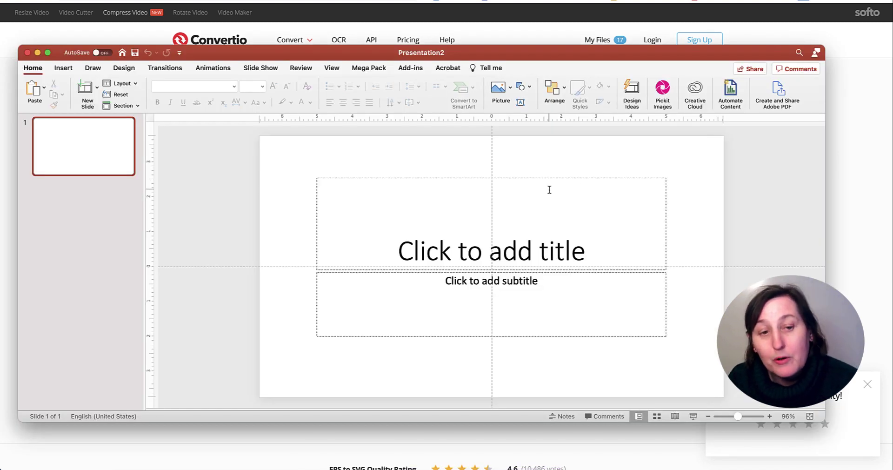
click(128, 71)
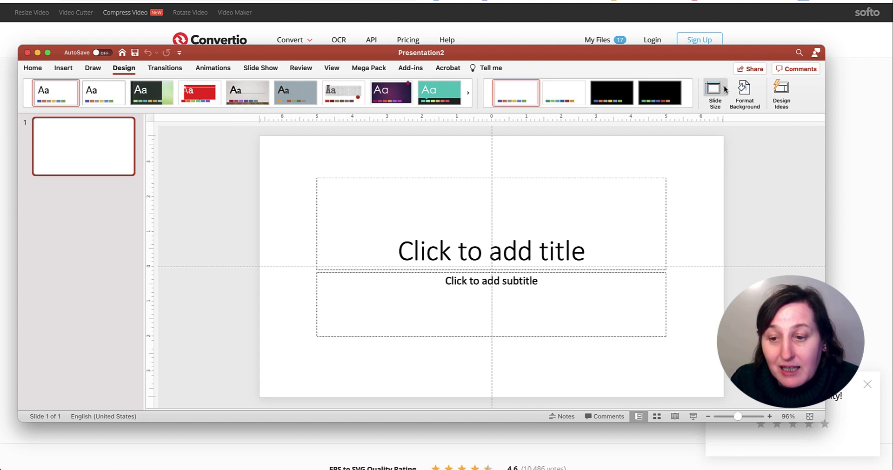
click(723, 89)
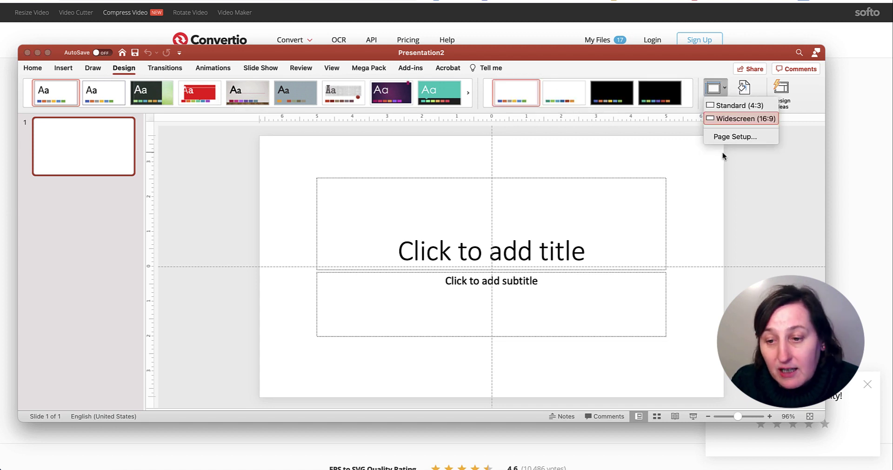
click(723, 135)
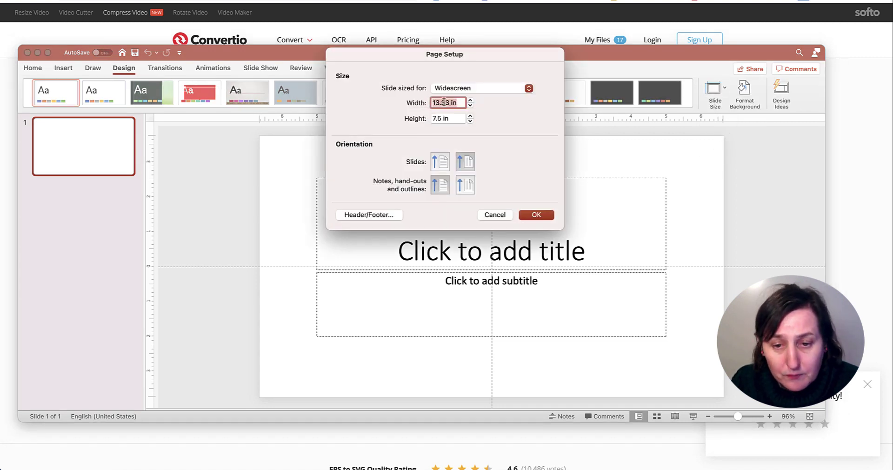
text(8)
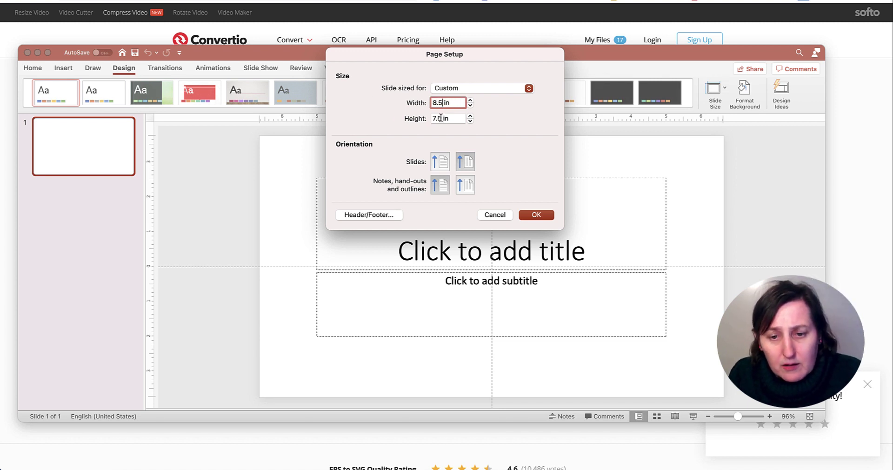
text(.5)
key(Tab)
text(11)
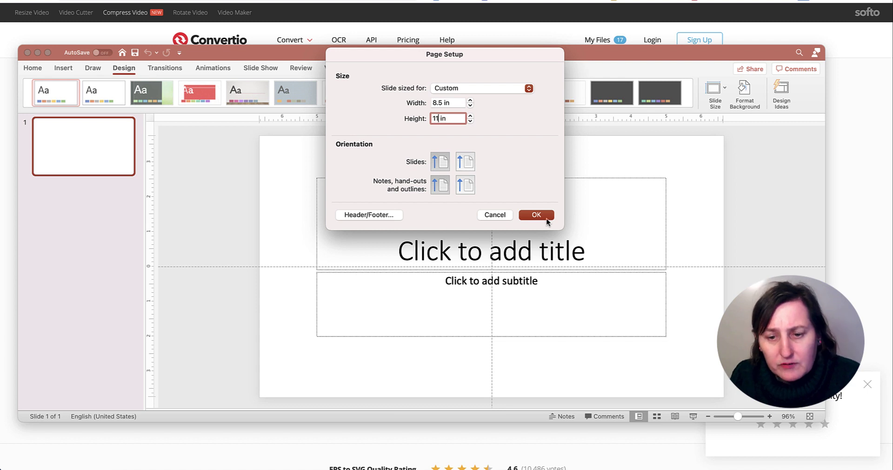
click(536, 215)
click(471, 164)
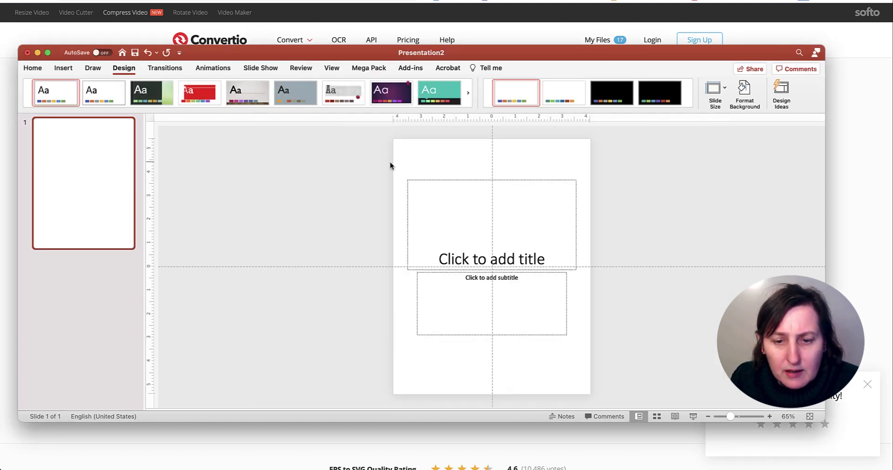
Delete the title and subtitle placeholders and insert the picture rhino.svg from the Downloads folder
drag(390, 165, 591, 367)
key(Delete)
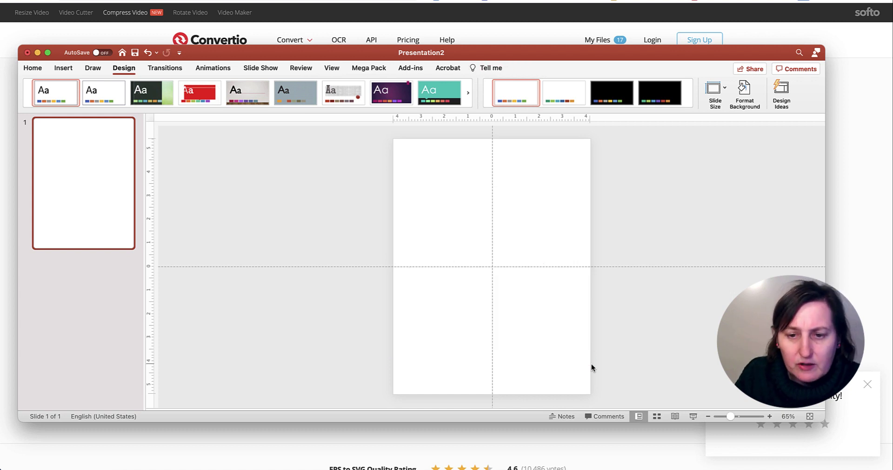
click(64, 68)
click(113, 92)
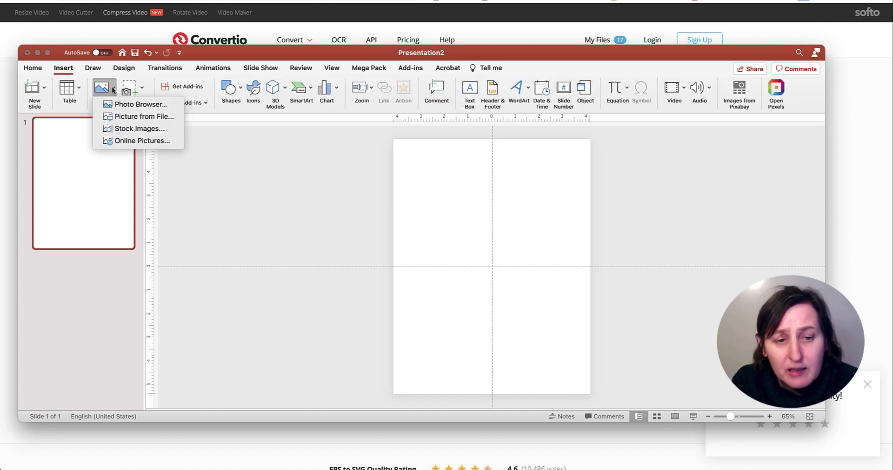
click(132, 117)
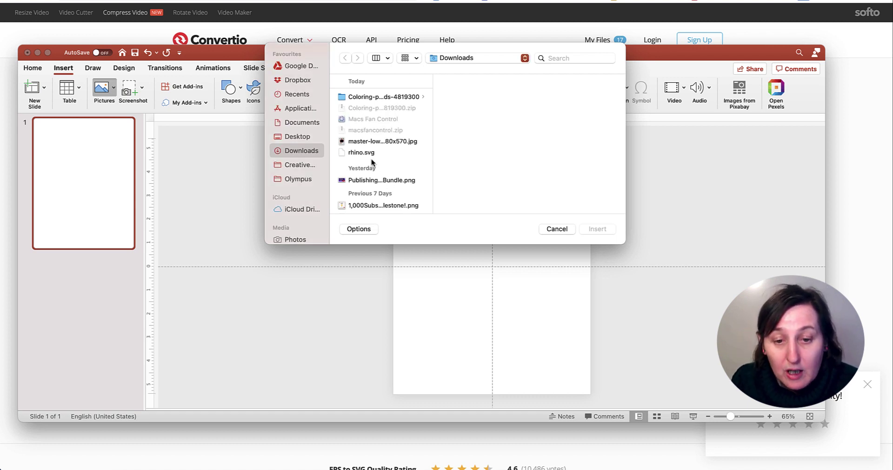
click(367, 153)
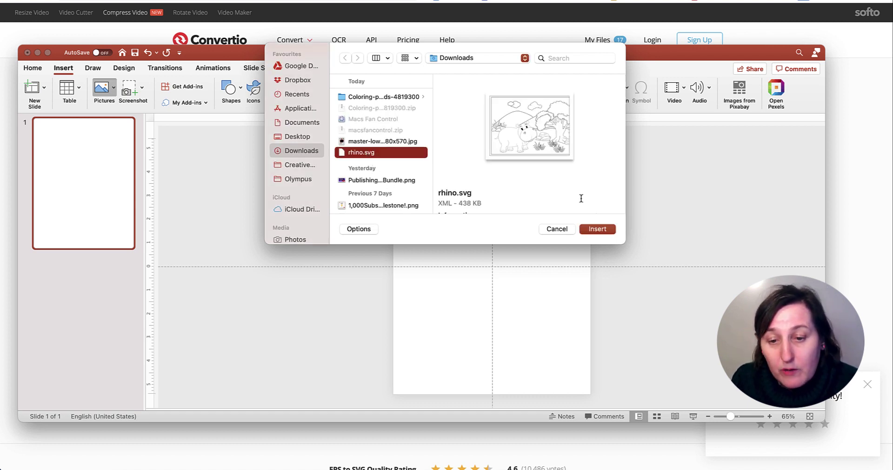
click(601, 227)
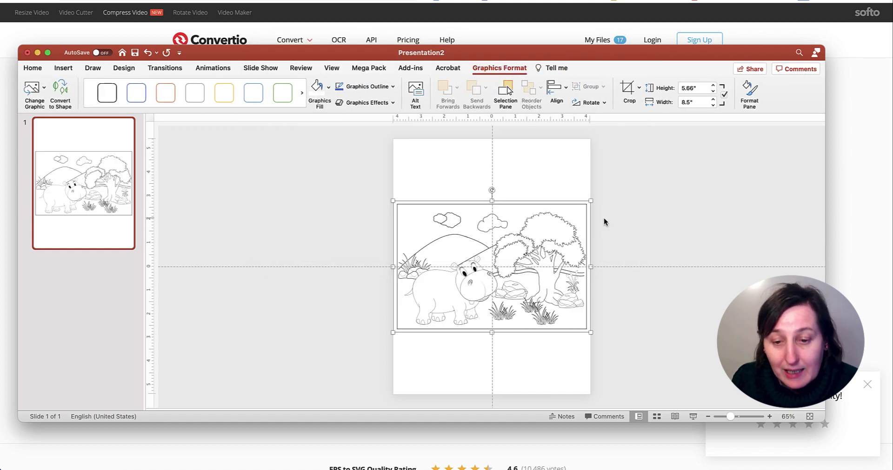
Scale the hippo picture down to about 7.73 by 5.14 inches and place it in the upper half of the page
drag(730, 416, 737, 416)
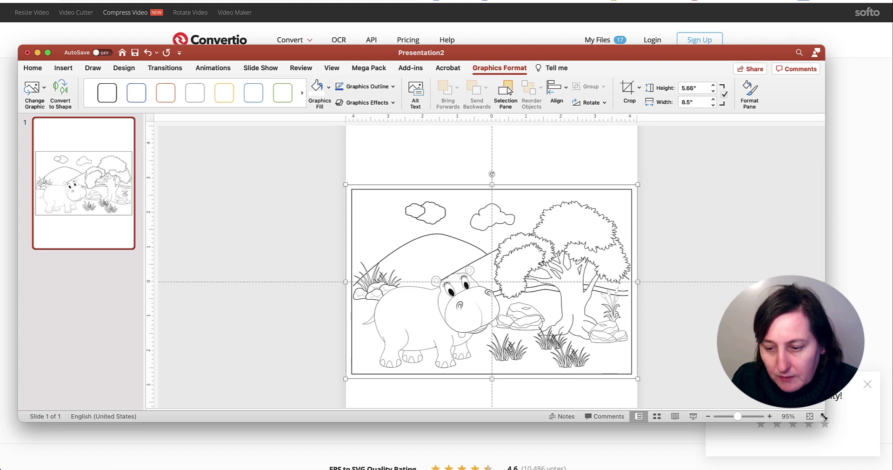
drag(824, 420, 891, 468)
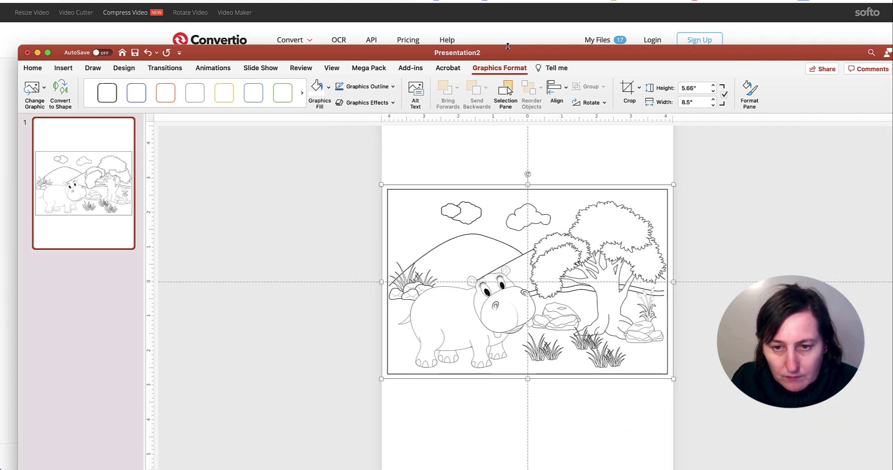
drag(510, 49, 494, 7)
drag(876, 447, 884, 462)
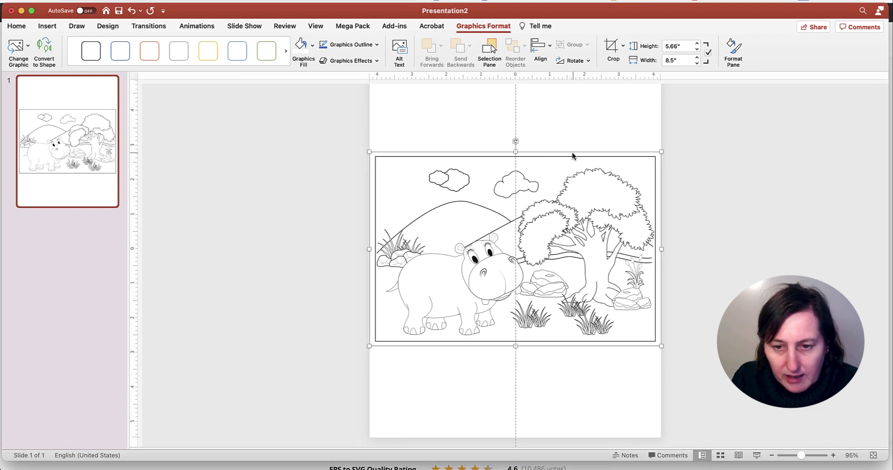
drag(512, 105, 814, 190)
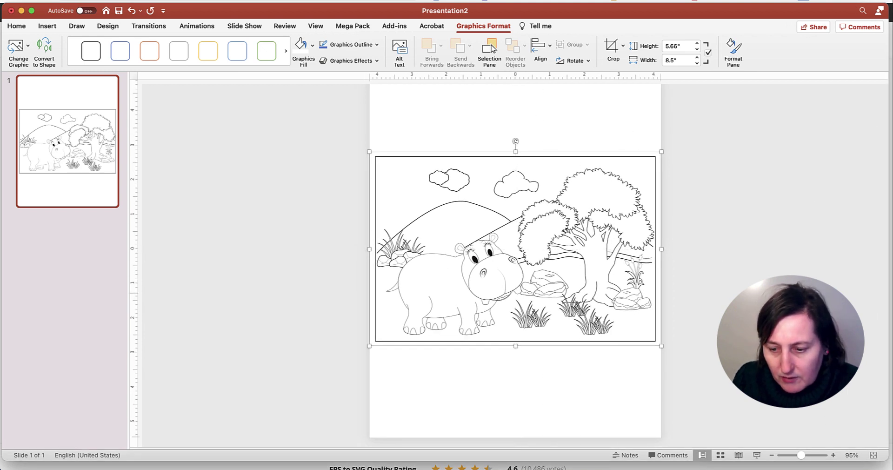
drag(801, 458, 796, 458)
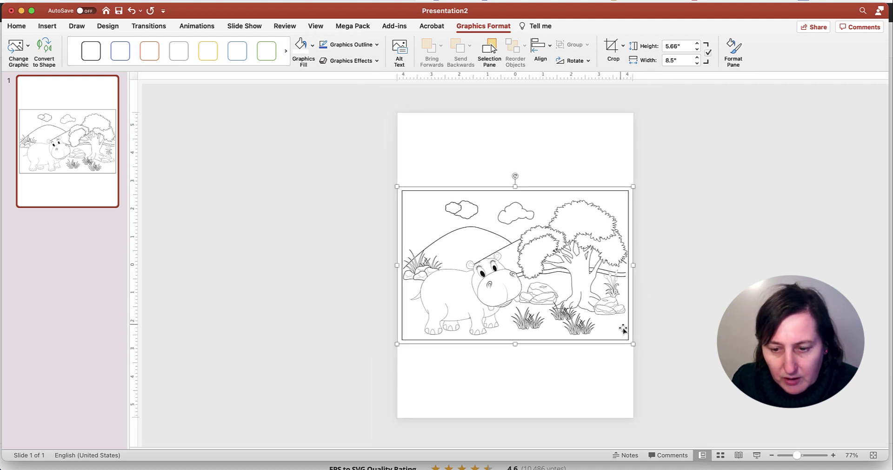
drag(632, 344, 610, 321)
drag(552, 268, 567, 205)
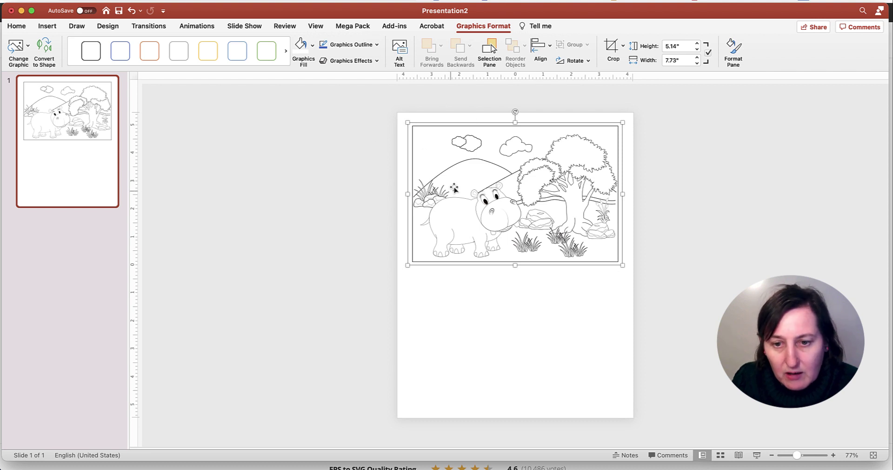
Place a duplicate of the hippo picture directly below the original and convert it to shapes
click(692, 127)
click(504, 212)
key(super+d)
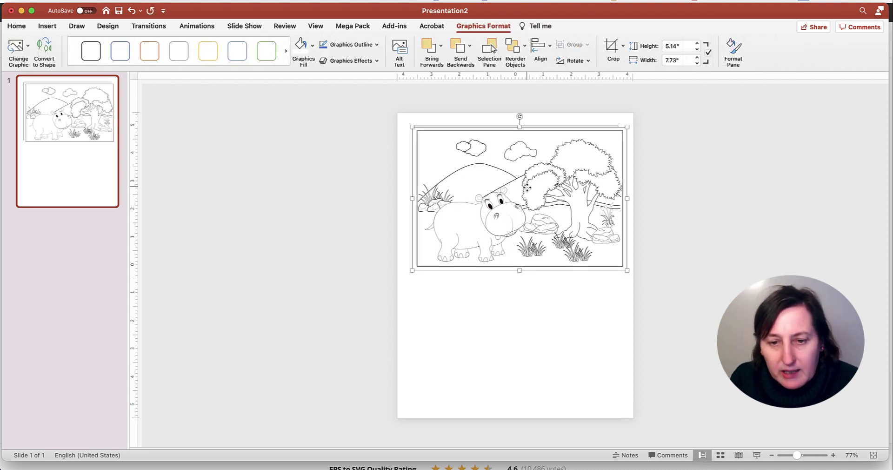
drag(522, 201, 523, 322)
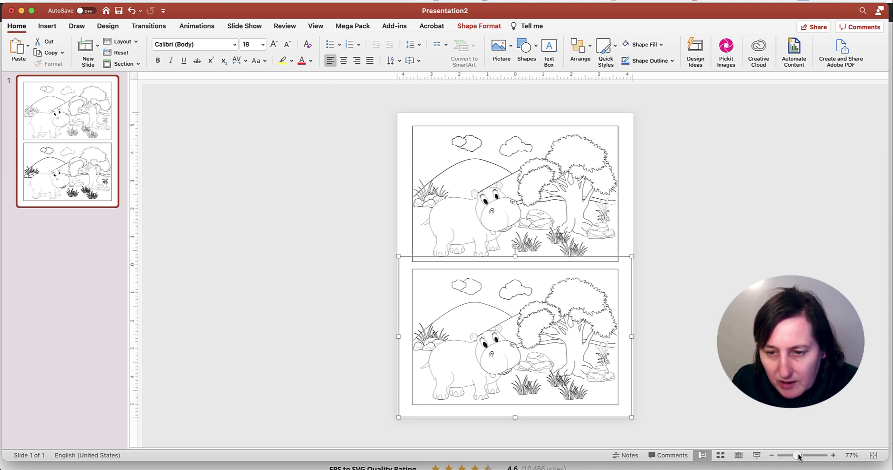
Ungroup the lower hippo picture into its separate shapes and select the larger of the two overlapping clouds
drag(798, 455, 801, 456)
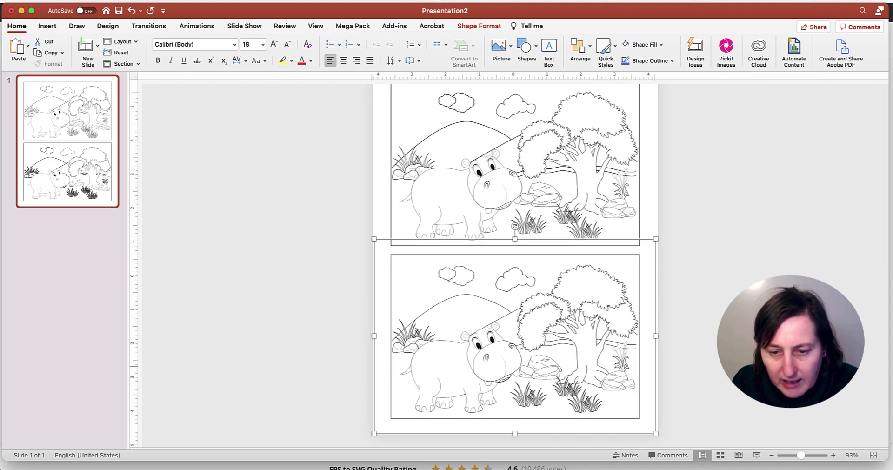
right_click(481, 300)
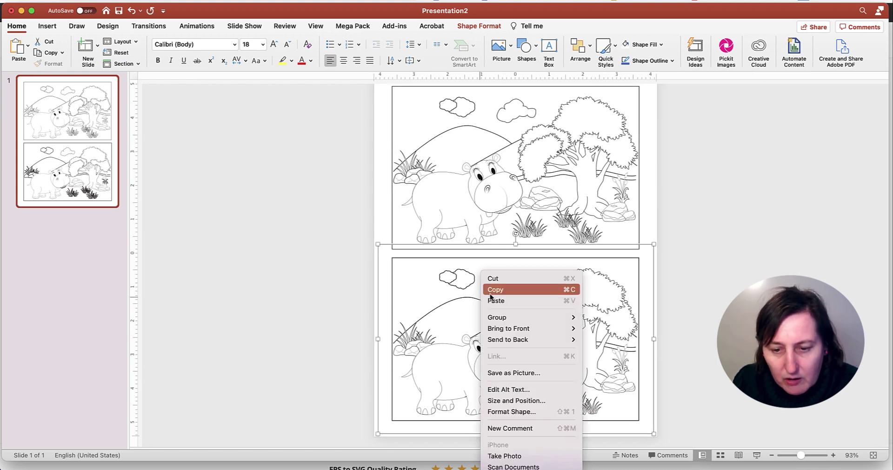
mouse_move(565, 317)
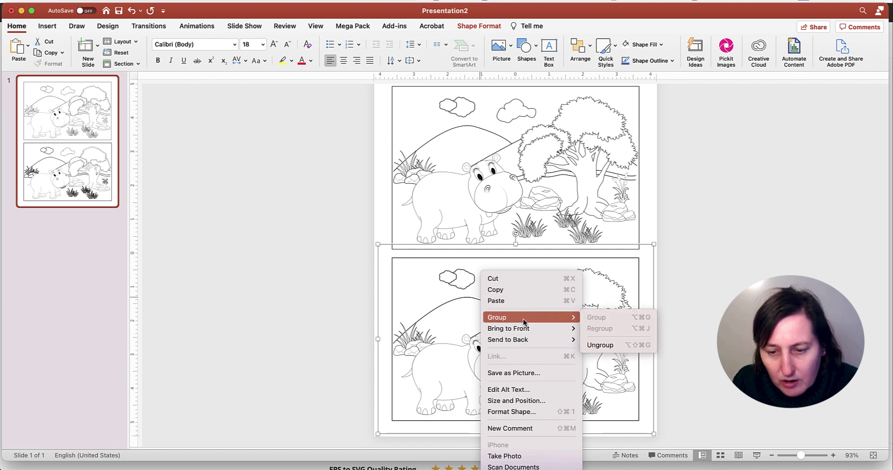
click(624, 346)
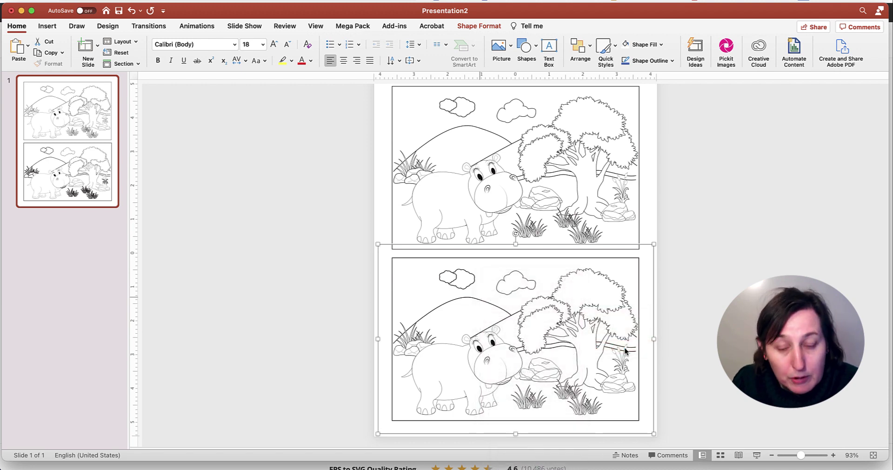
key(super+alt+shift+g)
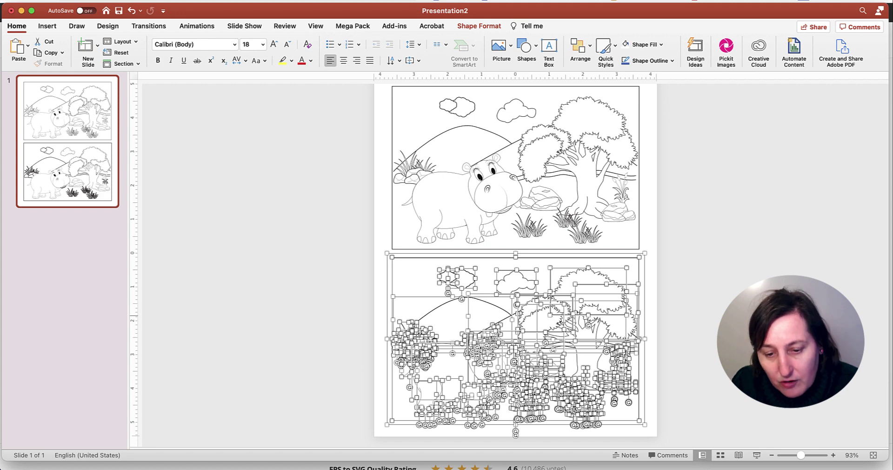
key(Escape)
click(468, 284)
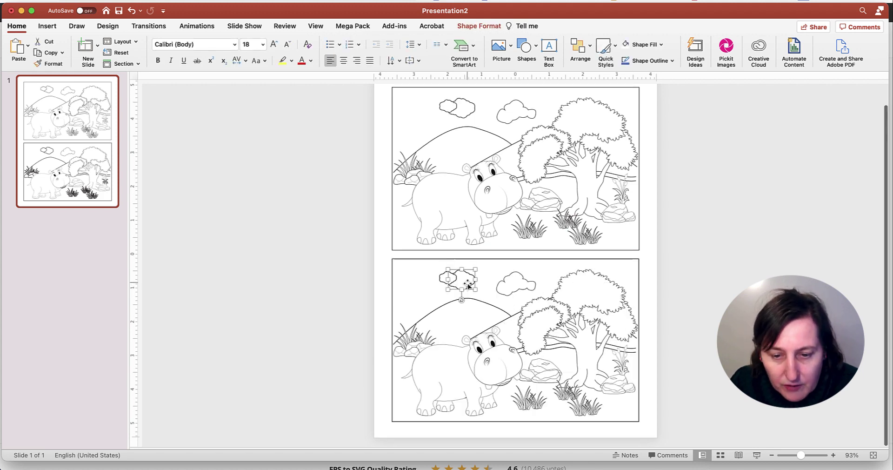
Delete the larger of the two overlapping clouds from the lower picture
key(Escape)
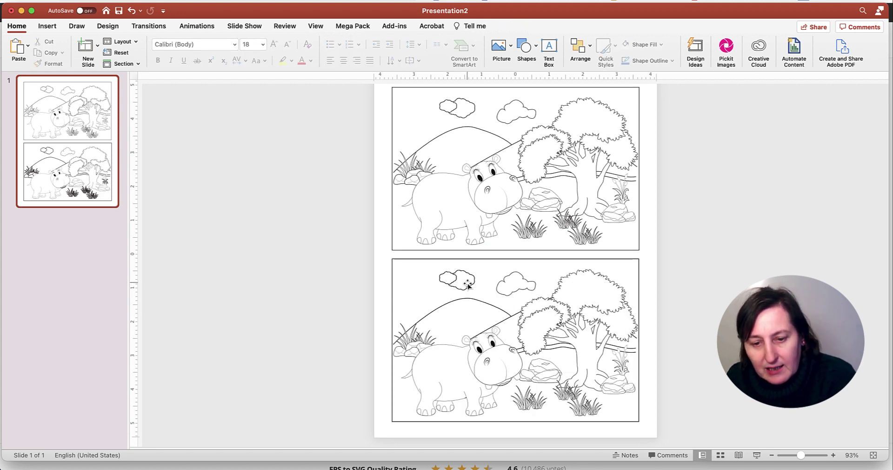
key(super+z)
click(661, 286)
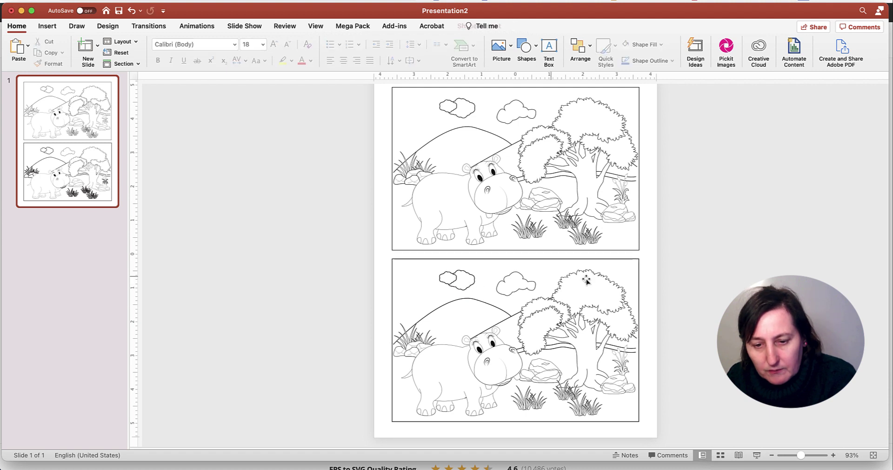
click(470, 279)
key(Delete)
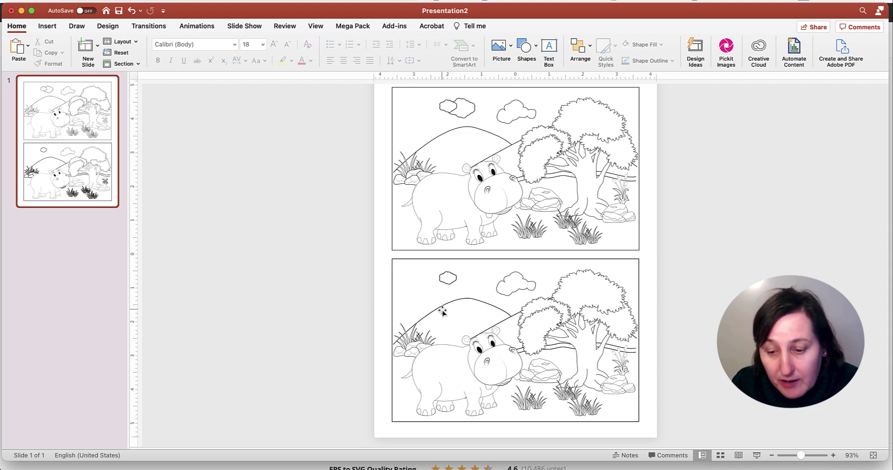
Fill the middle toenail of the hippo's far hind foot in the lower picture with black
drag(799, 454, 806, 454)
scroll(681, 332, down, 5)
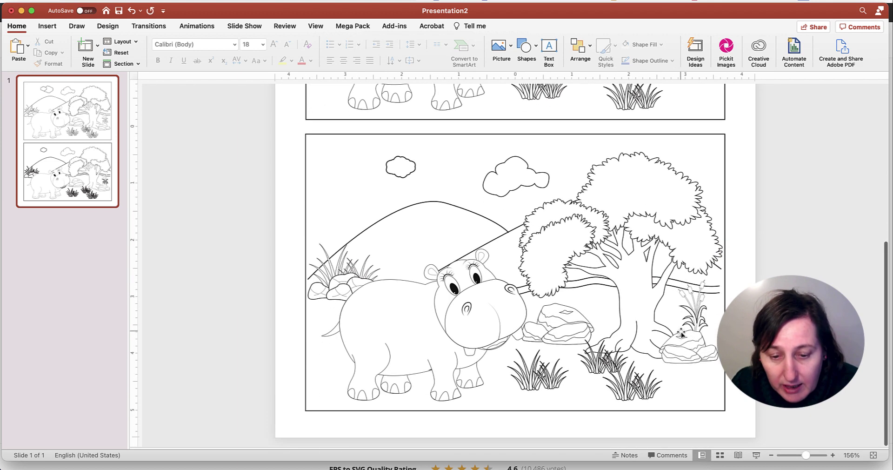
click(394, 391)
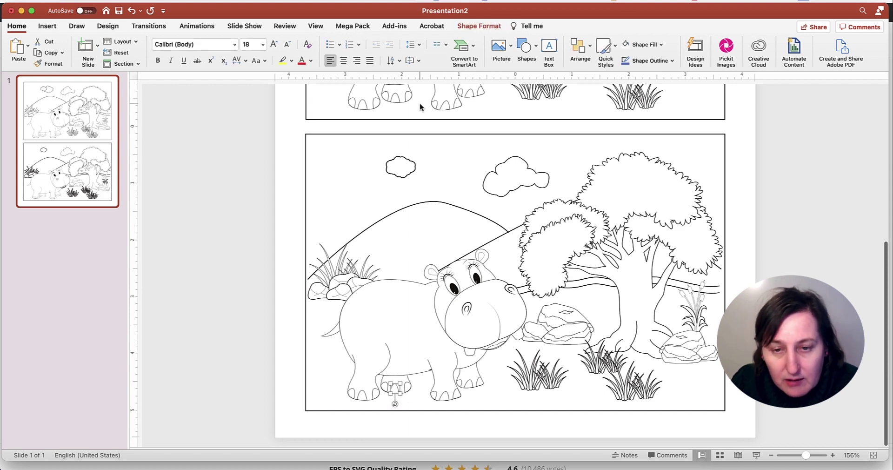
click(487, 27)
click(301, 45)
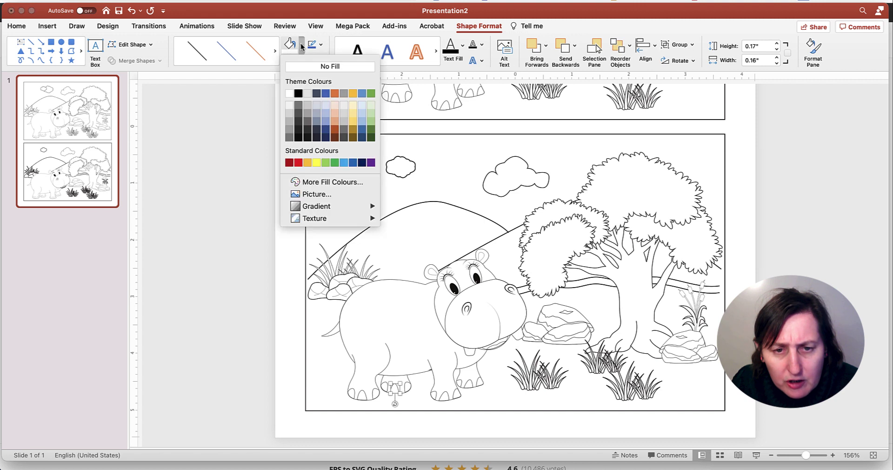
click(298, 92)
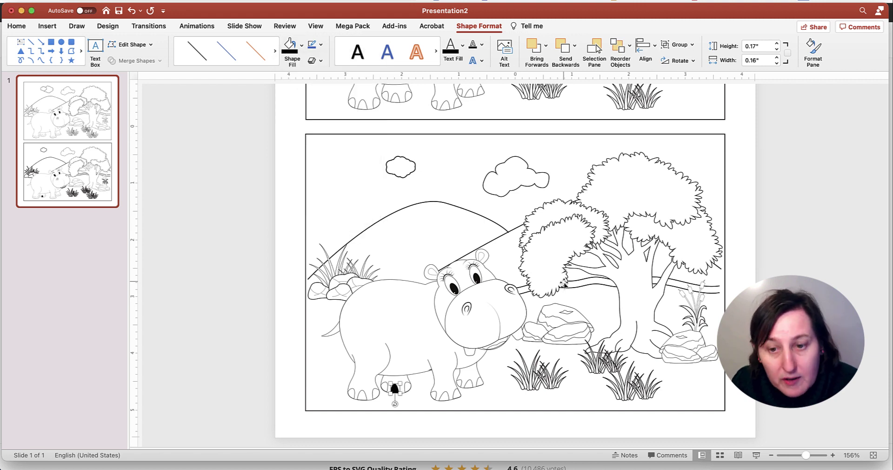
click(425, 210)
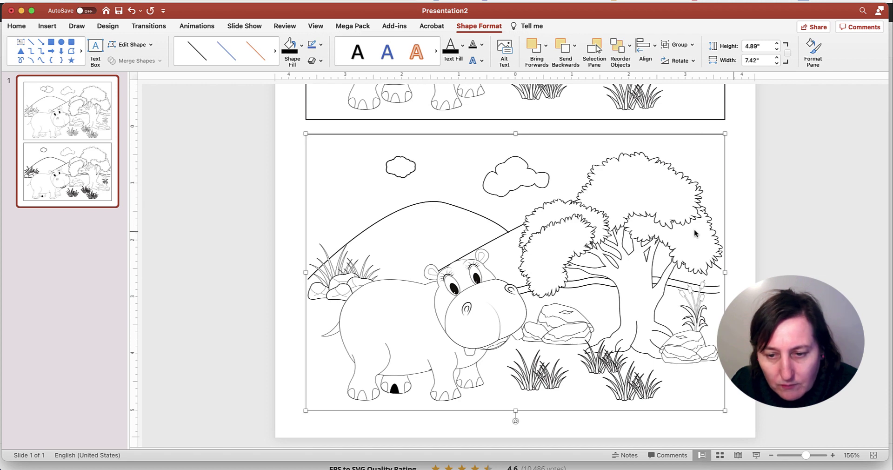
click(802, 234)
click(434, 204)
click(767, 219)
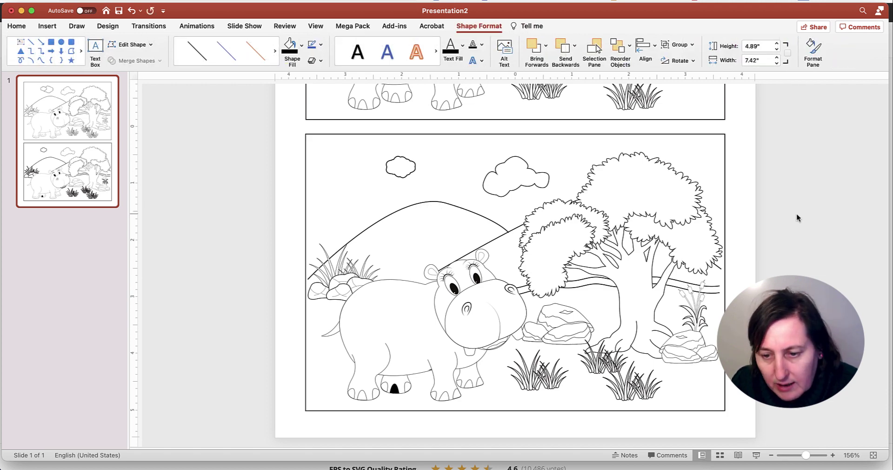
Fill the small flower bud above the rocks beside the tree trunk with the light grey theme colour
click(702, 285)
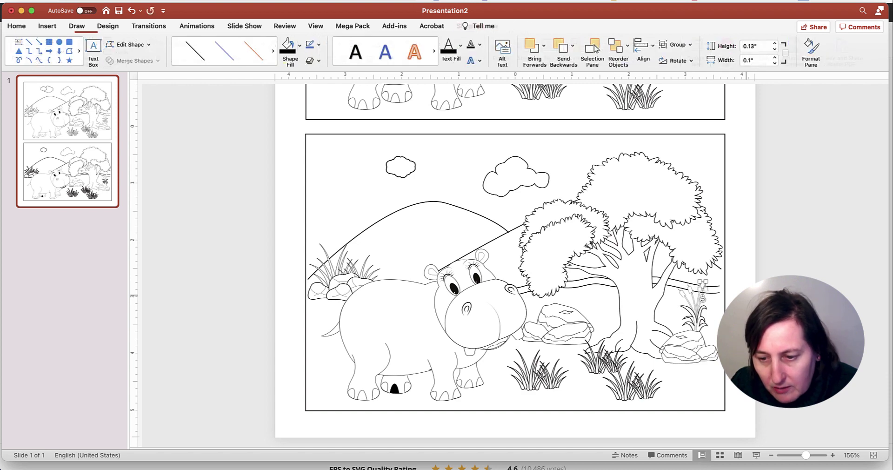
click(301, 50)
click(308, 93)
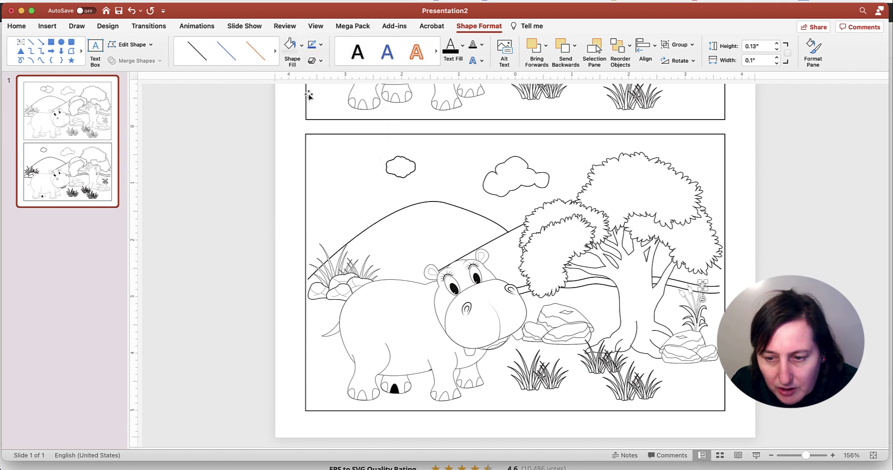
click(807, 268)
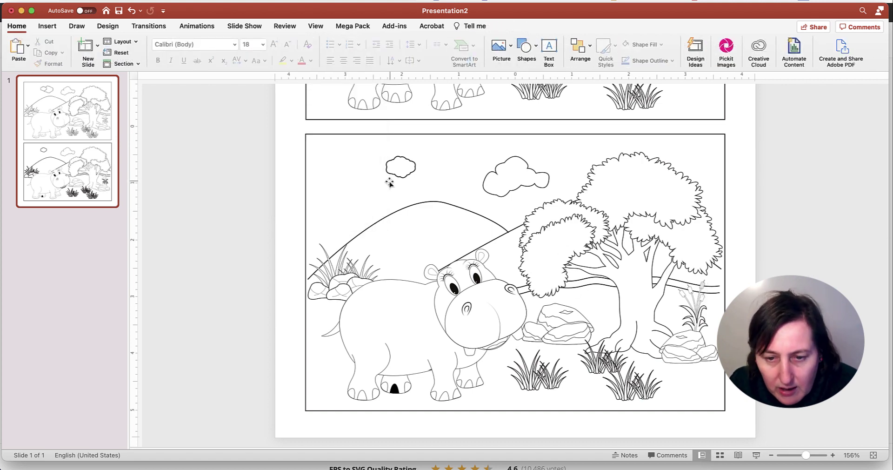
Flatten the hill behind the hippo in the lower picture and narrow it so it ends near the hippo's ear
click(412, 204)
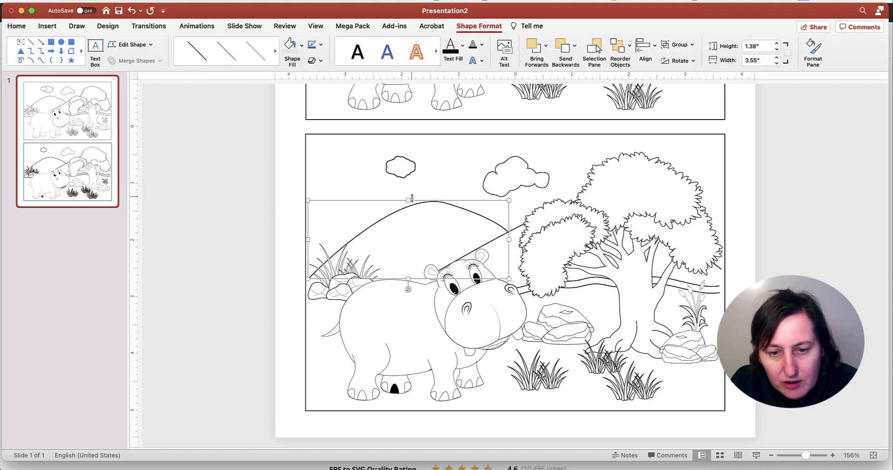
drag(408, 200, 410, 237)
drag(507, 257, 467, 249)
drag(386, 235, 387, 241)
click(844, 254)
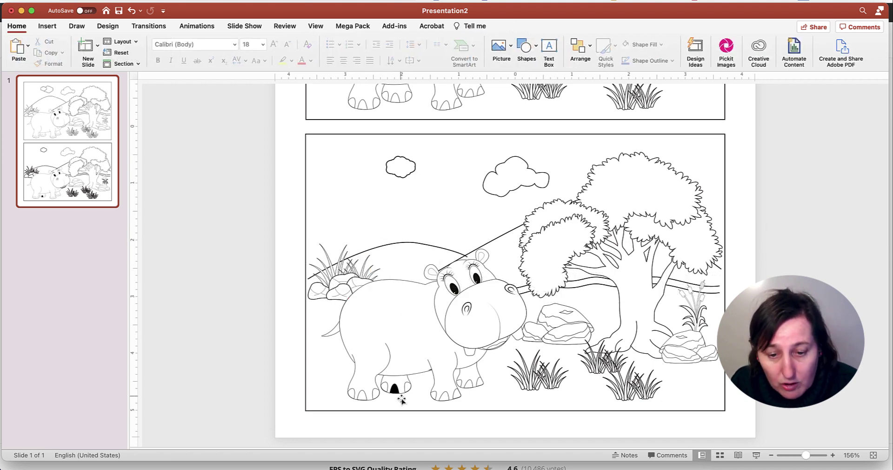
click(444, 247)
click(795, 241)
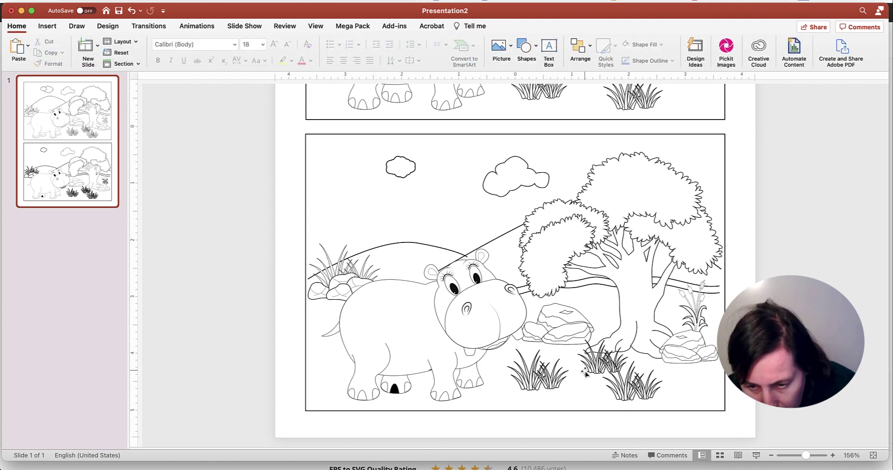
Delete the overlapping blades one by one from the middle of the lowest grass clump below the tree
click(630, 370)
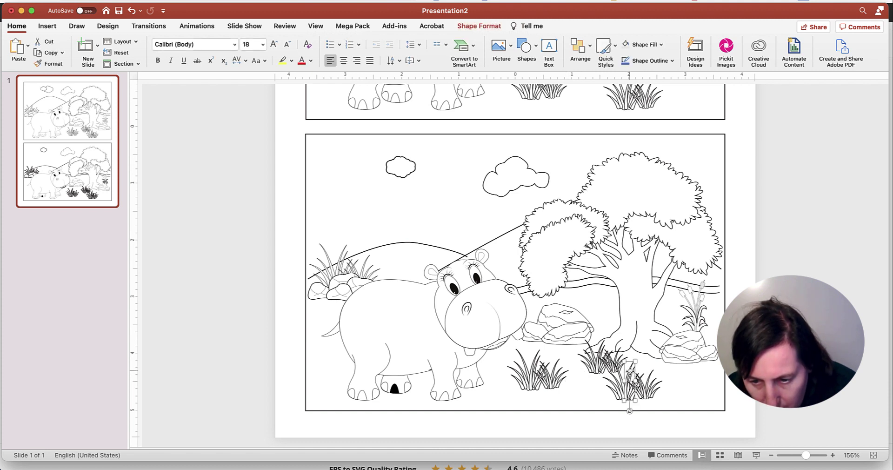
click(630, 372)
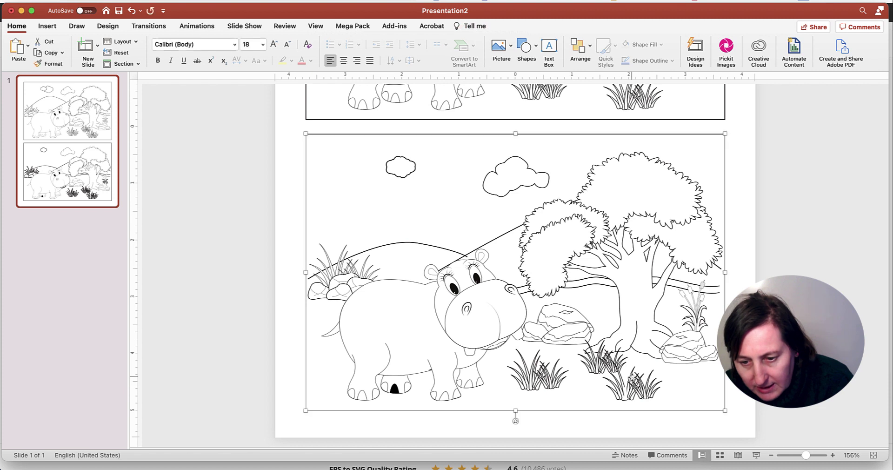
click(630, 374)
key(Escape)
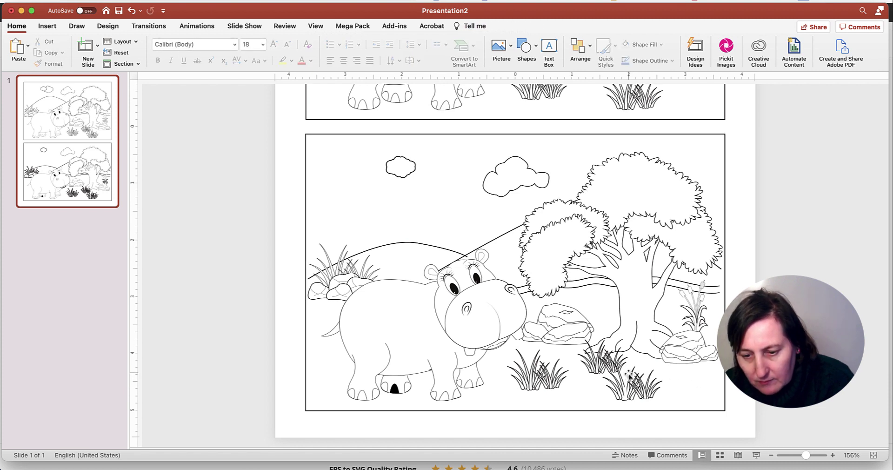
click(632, 376)
click(633, 379)
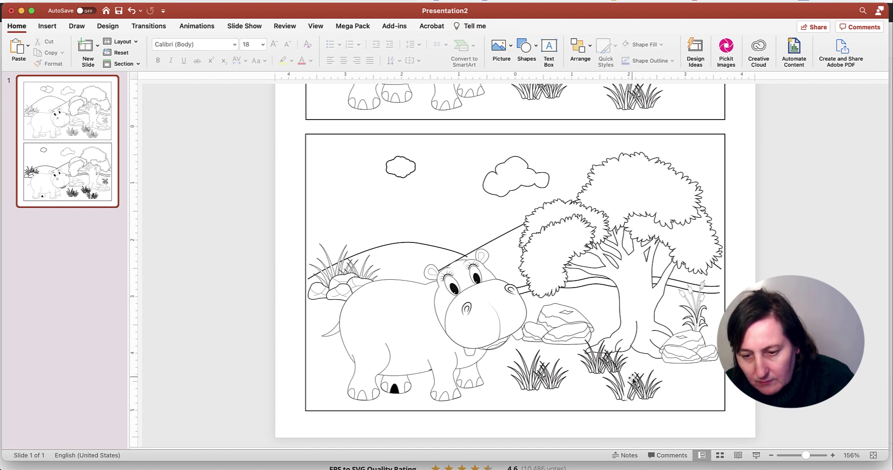
click(632, 404)
click(637, 402)
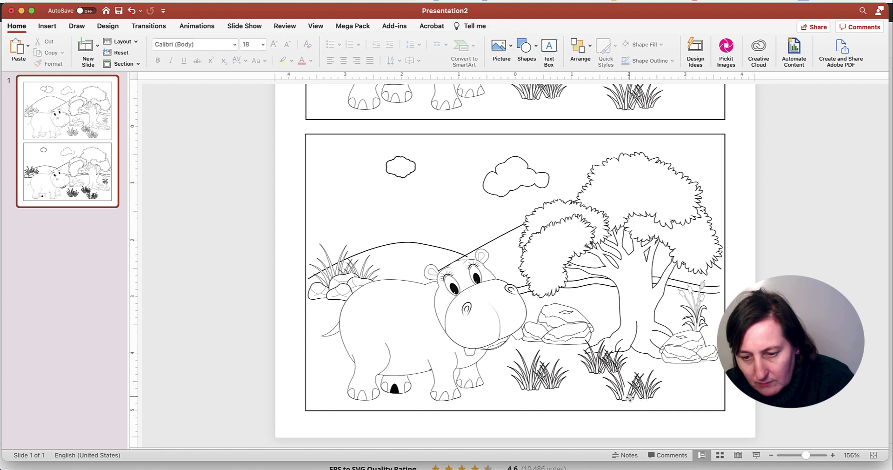
click(630, 397)
click(631, 404)
click(629, 404)
click(642, 392)
click(639, 390)
click(638, 387)
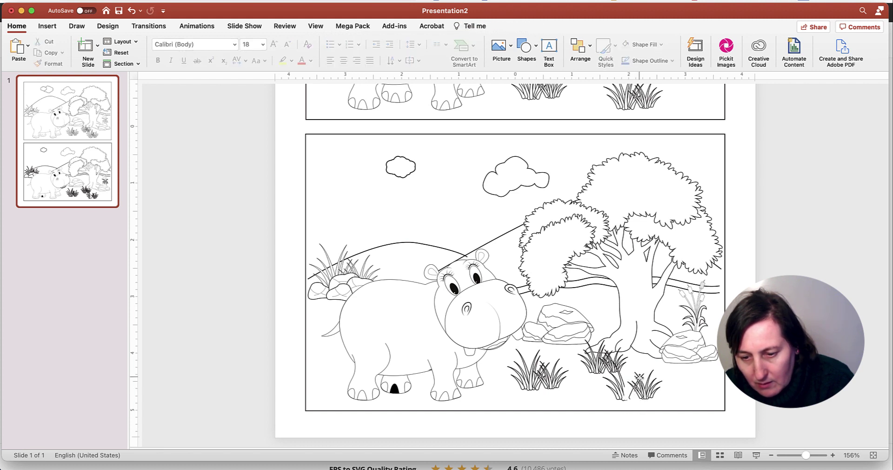
click(639, 377)
click(645, 379)
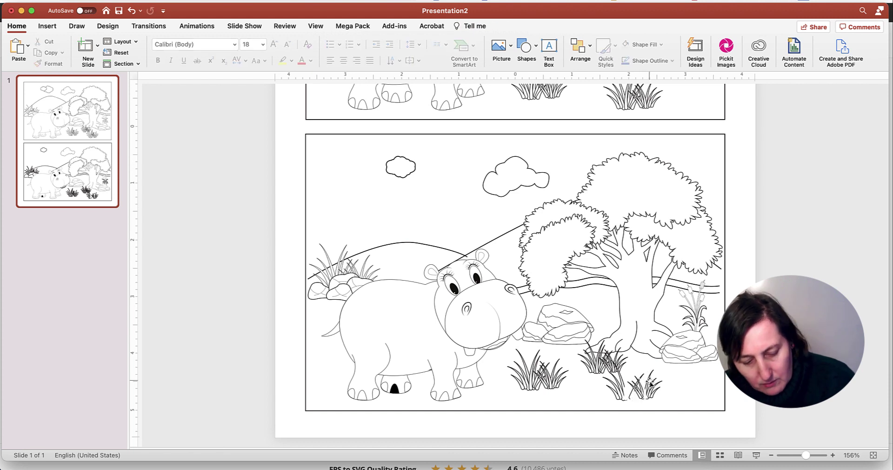
click(632, 385)
click(631, 397)
key(Delete)
click(636, 398)
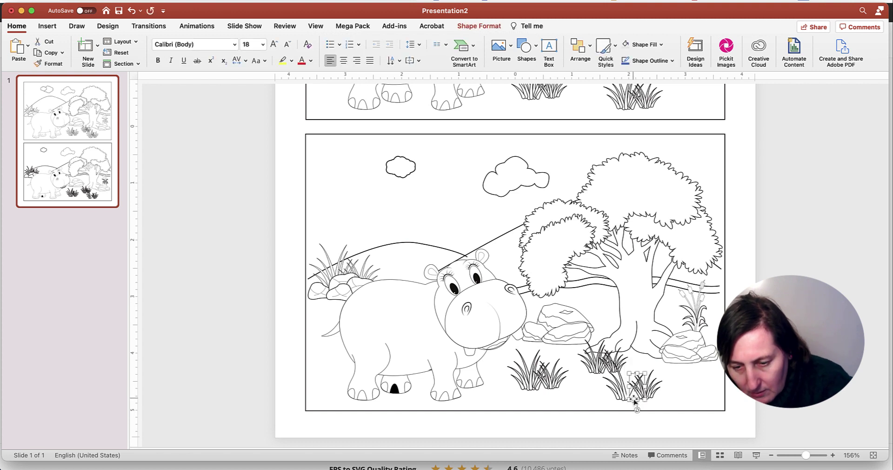
key(Delete)
Delete all remaining blades of the left tuft in the lowest grass clump, keeping only its right tuft
click(616, 389)
click(617, 386)
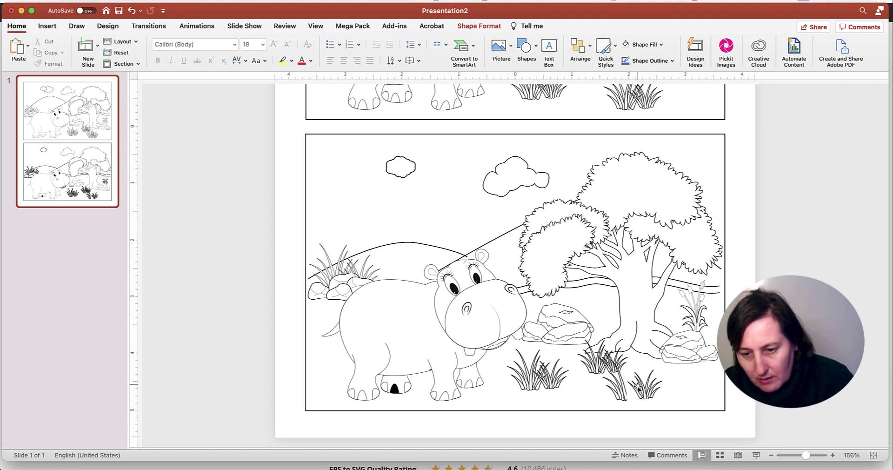
key(Delete)
click(621, 390)
key(Delete)
click(622, 388)
click(622, 388)
key(Delete)
click(623, 393)
click(624, 389)
key(Delete)
click(612, 390)
click(611, 391)
drag(613, 393, 624, 392)
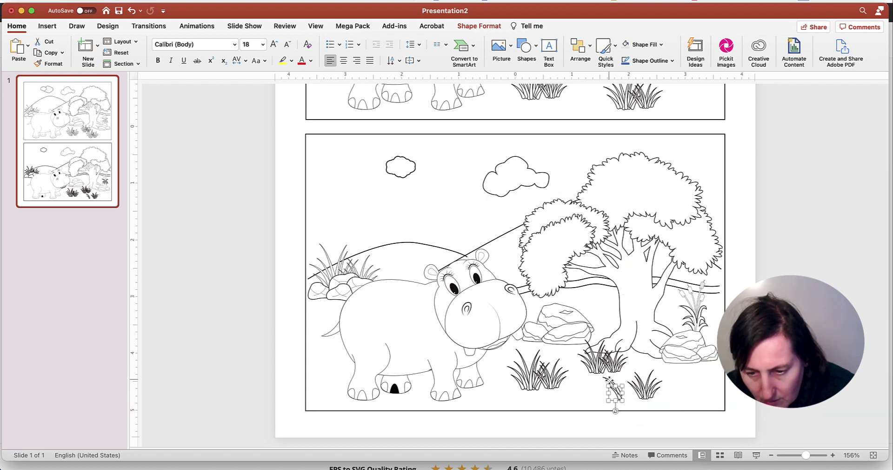
key(Escape)
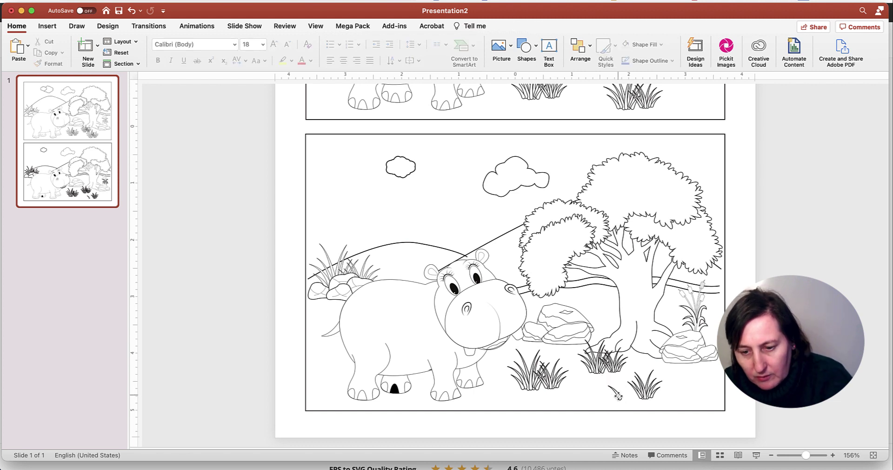
click(615, 394)
click(633, 394)
click(613, 393)
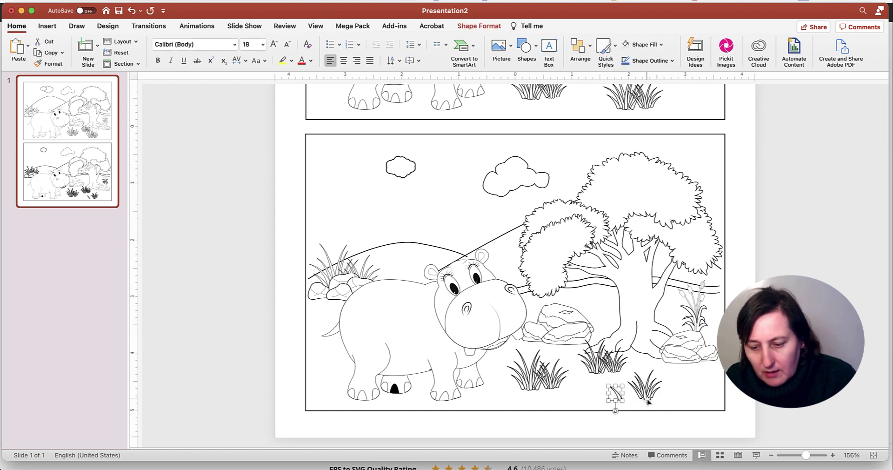
key(Delete)
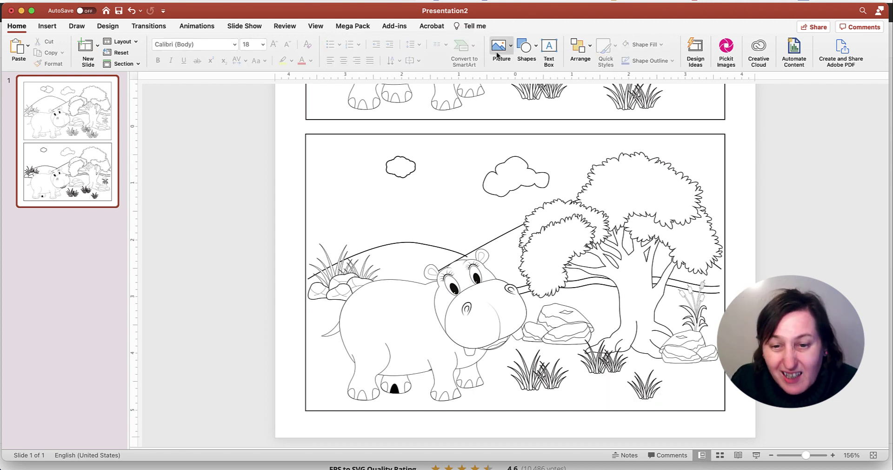
Open the stock icon library and browse its icons for an extra object to add to the lower picture
click(47, 26)
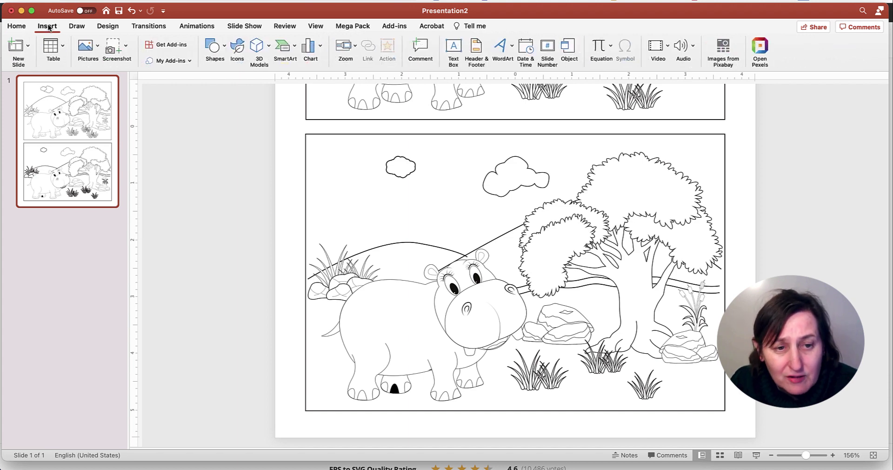
click(236, 49)
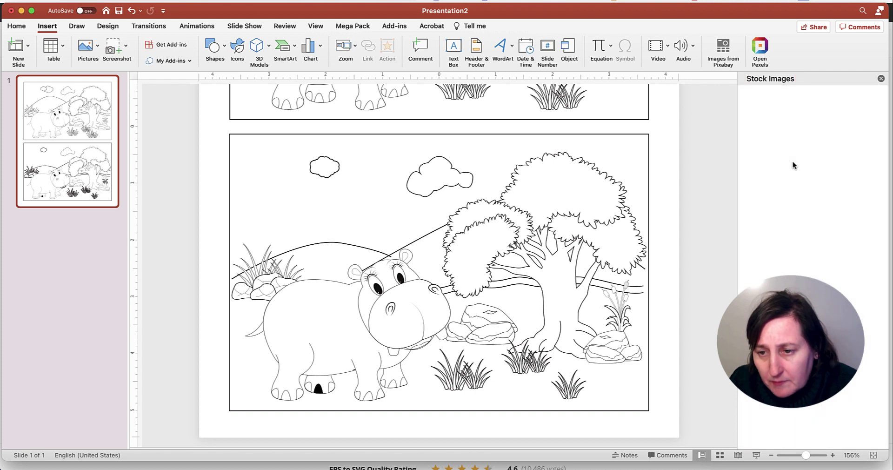
scroll(845, 271, down, 1)
scroll(844, 271, down, 10)
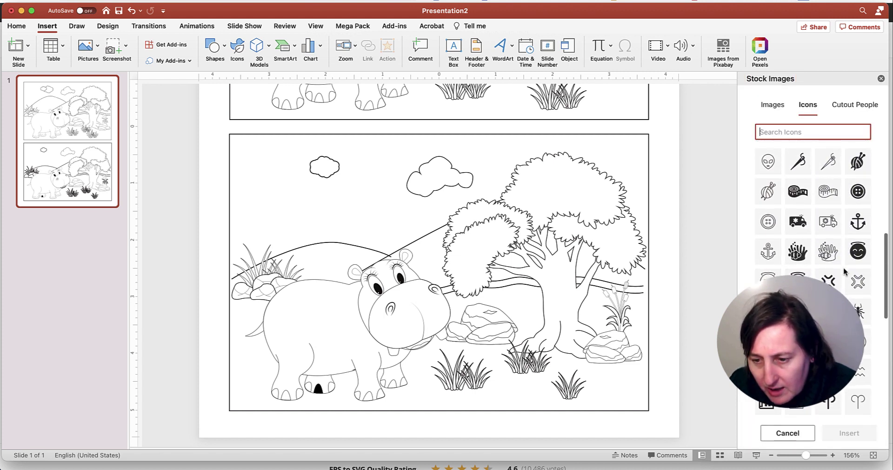
scroll(845, 271, down, 4)
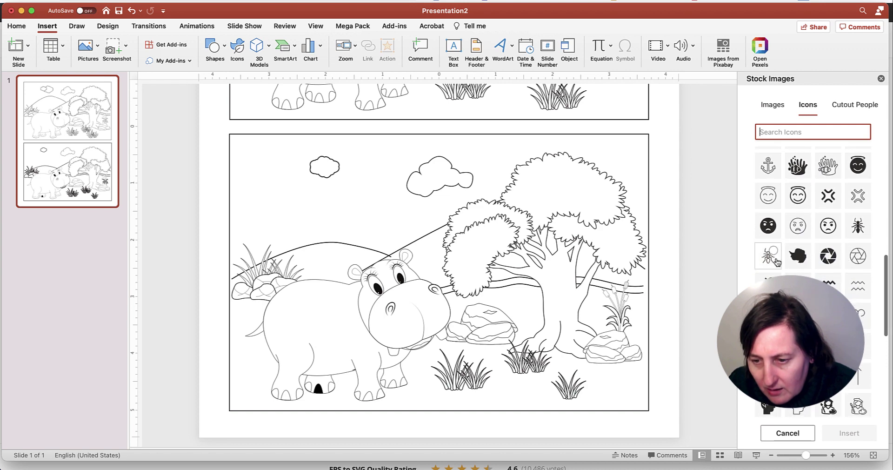
Try adding the outlined ant icon to the page and delete it again
click(767, 257)
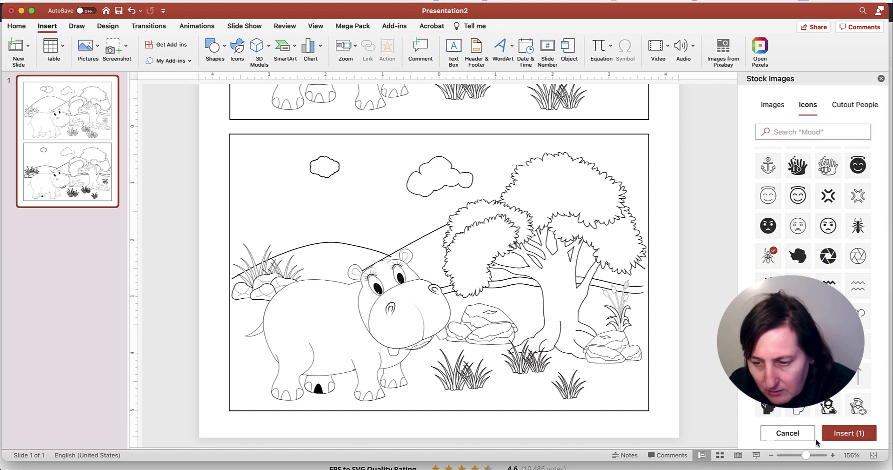
click(843, 432)
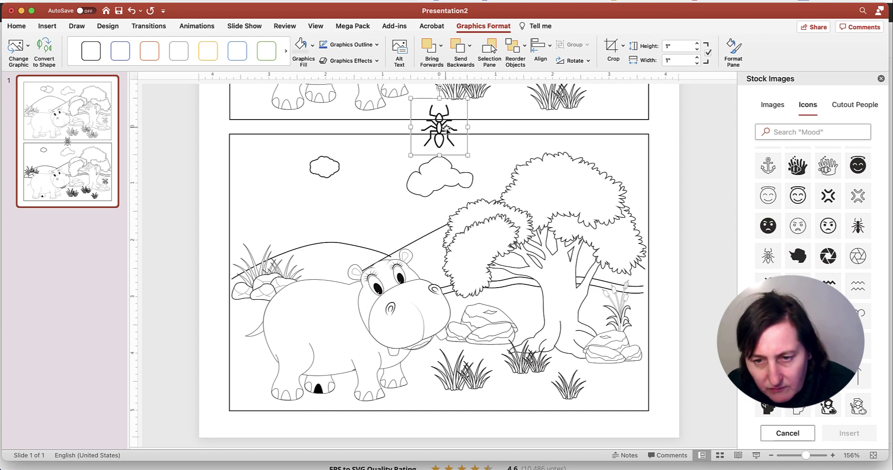
key(Delete)
Search the icon library for "acorn", insert the outlined acorn icon and move it to the foot of the tree
click(801, 134)
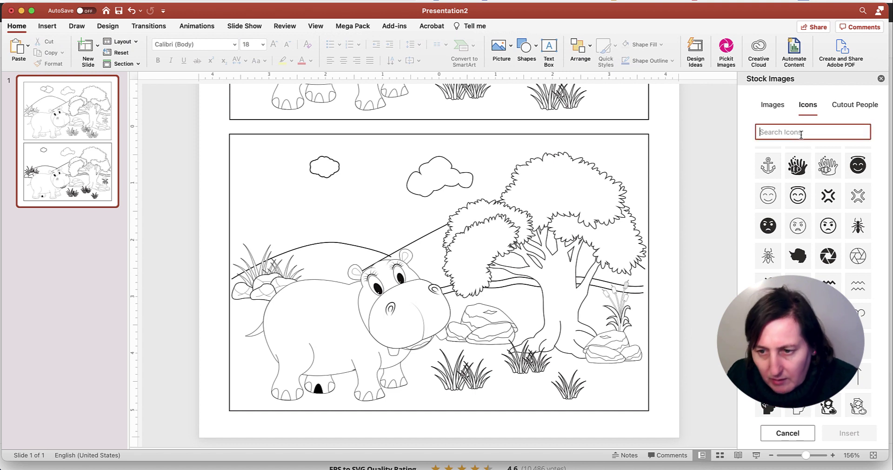
text(ac)
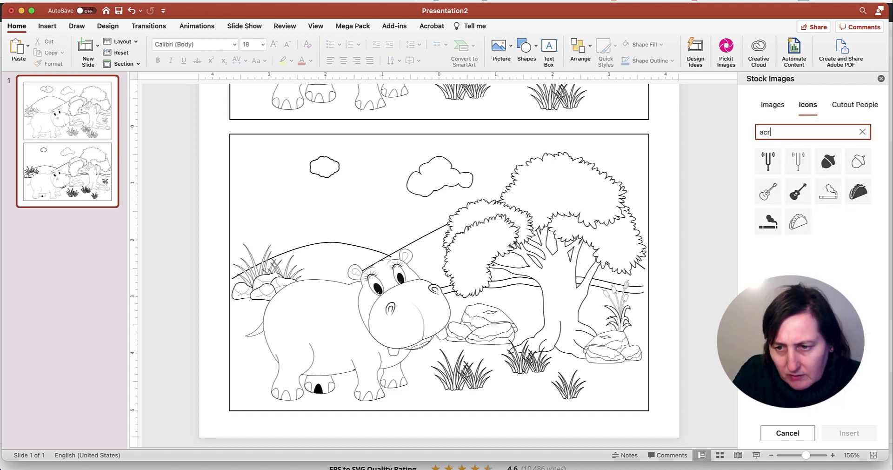
text(orn)
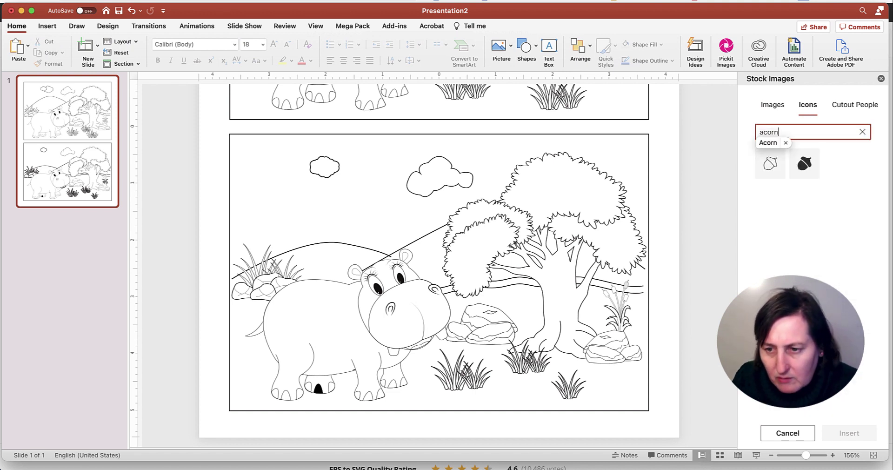
key(Return)
click(767, 163)
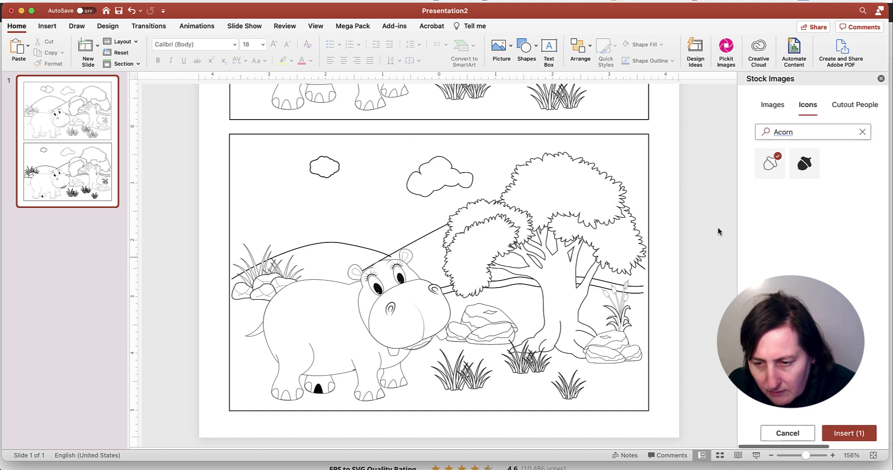
click(838, 427)
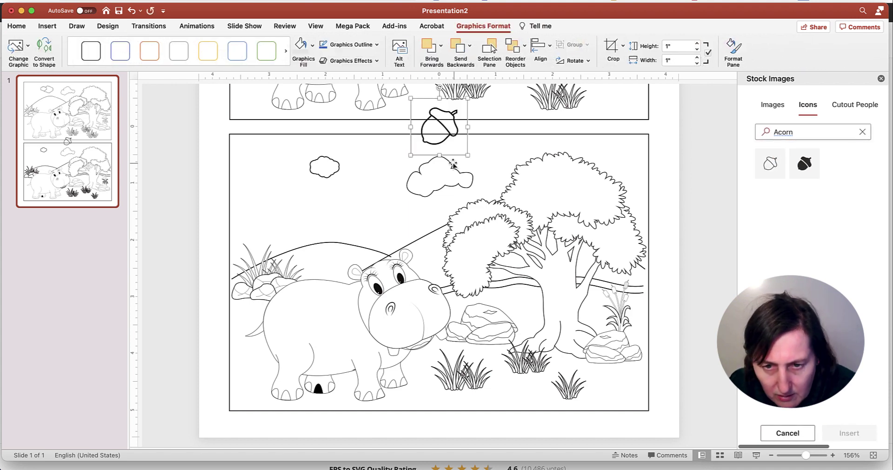
drag(474, 148, 593, 379)
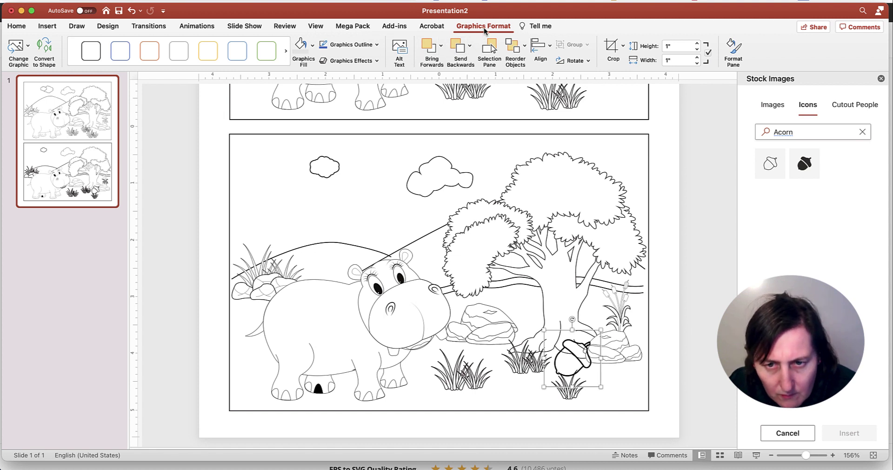
Try filling the acorn icon with white and undo the fill
click(312, 47)
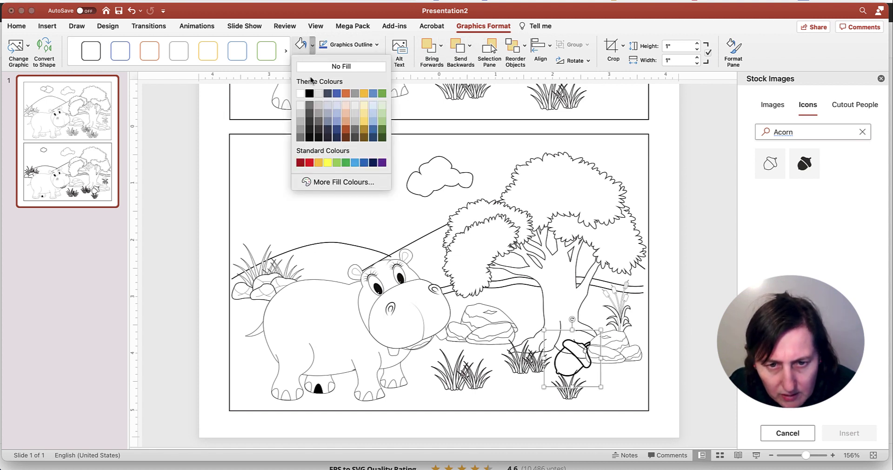
click(301, 94)
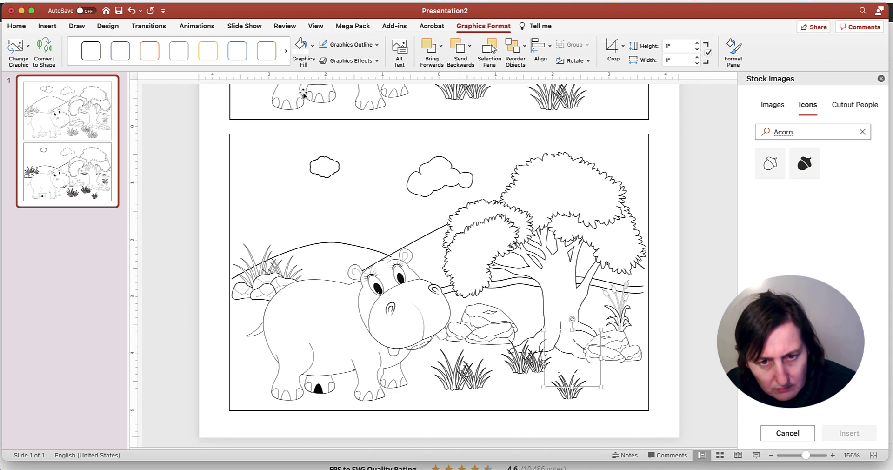
key(super+z)
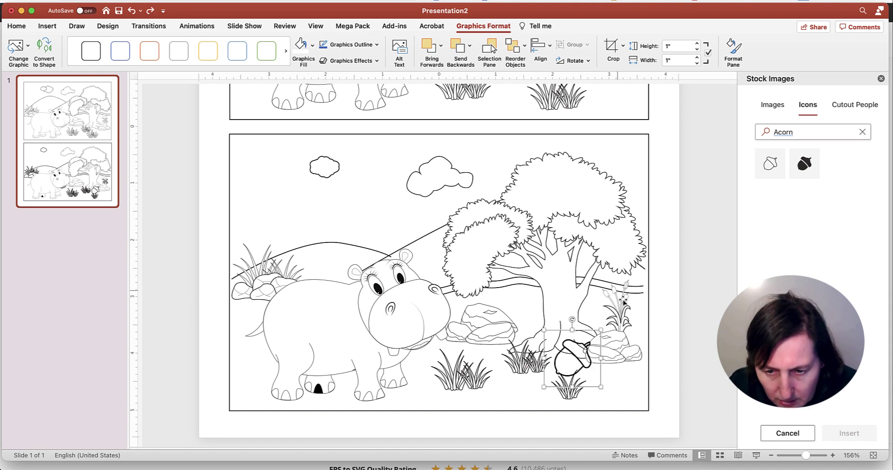
Shrink the acorn to about 0.22" and place it against the base of the tree trunk
drag(601, 387, 557, 354)
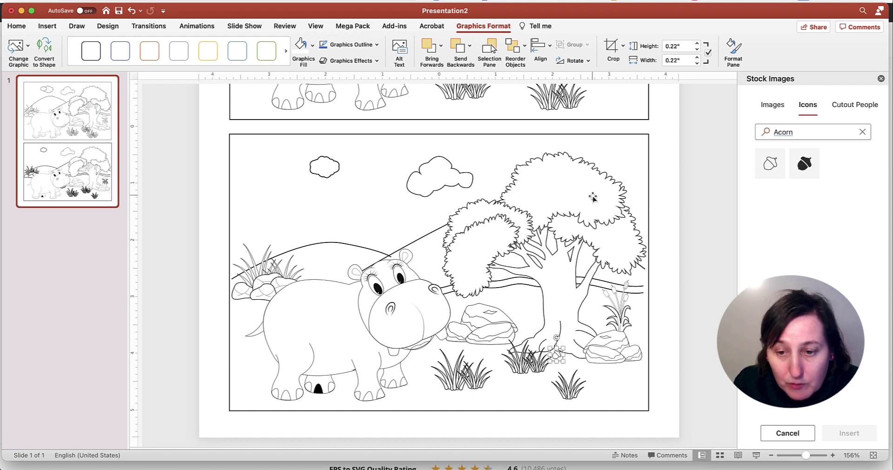
Search the icon library for "leaf" and insert the outlined four-leaf clover icon
click(772, 135)
key(Return)
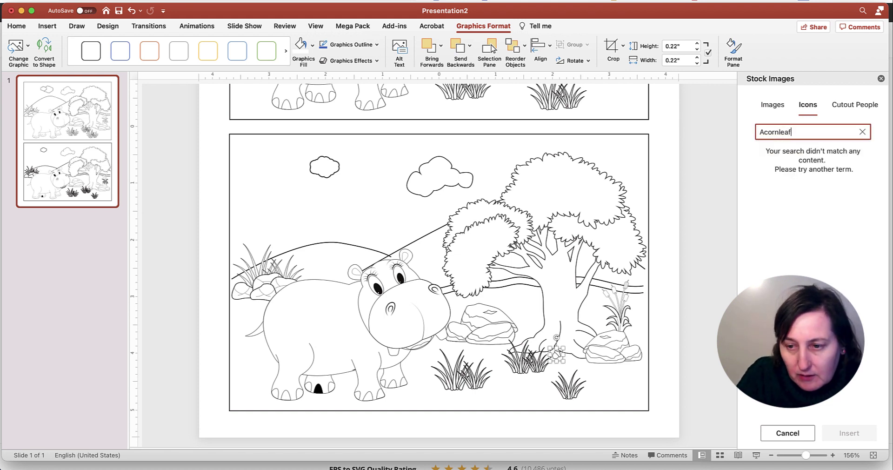
key(BackSpace)
text(leaf)
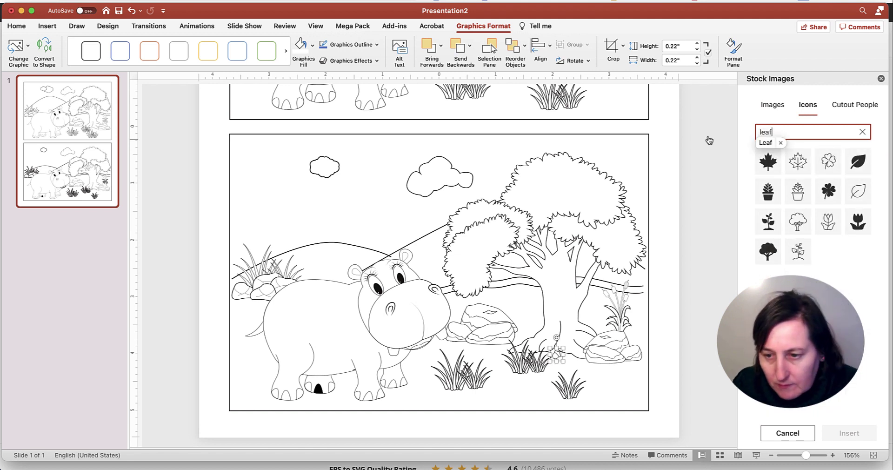
click(827, 163)
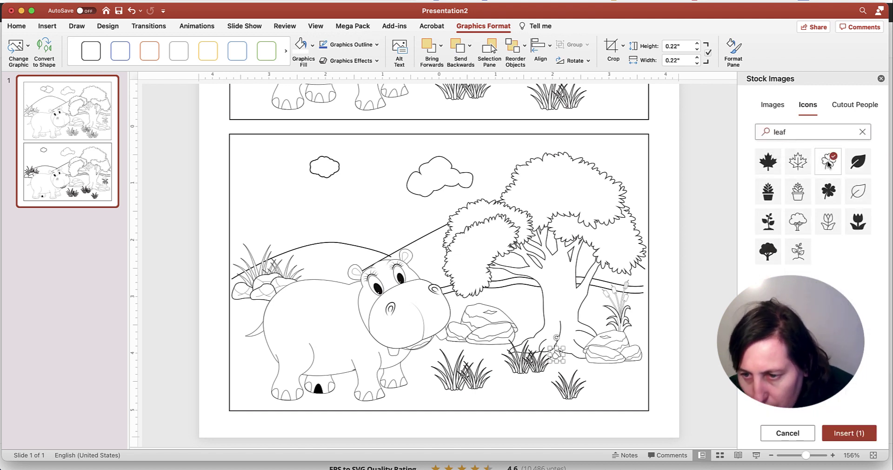
click(842, 425)
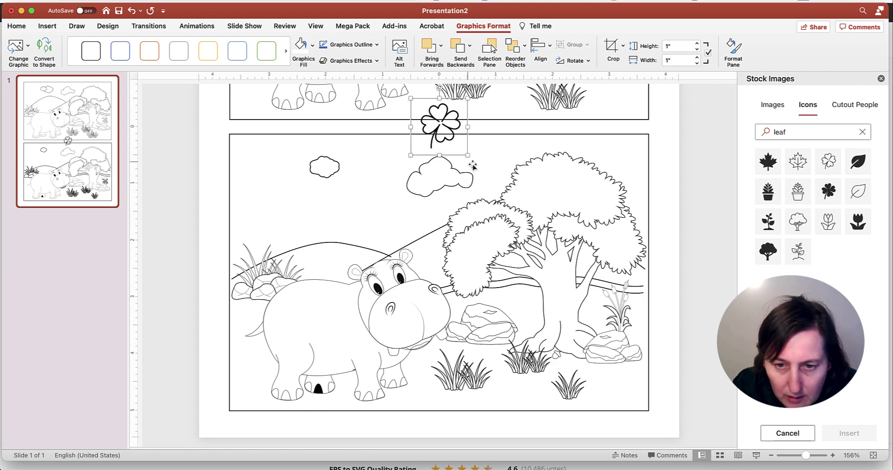
Shrink the clover to about 0.25", place it on the rocks behind the hippo and convert it to a shape
drag(467, 155, 238, 269)
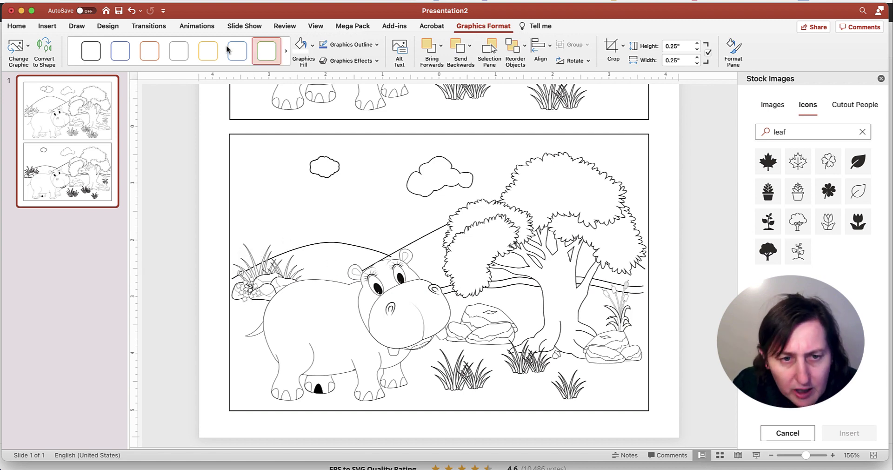
click(44, 47)
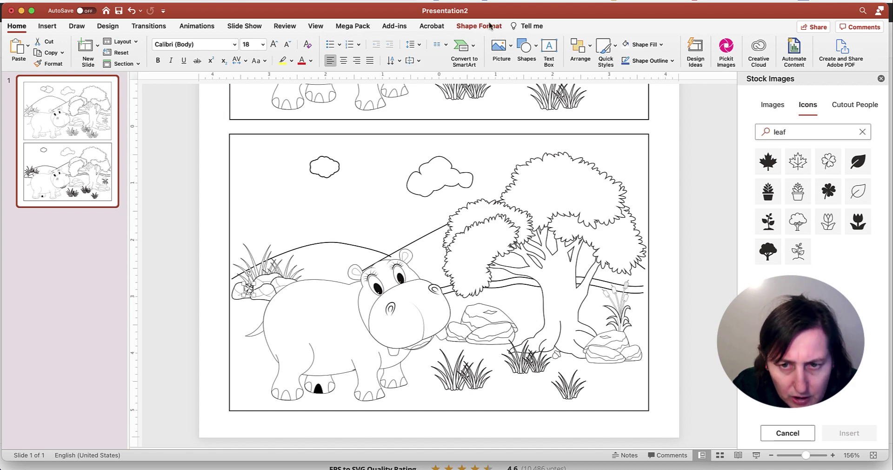
Give the clover shape a white fill and a black outline
click(489, 29)
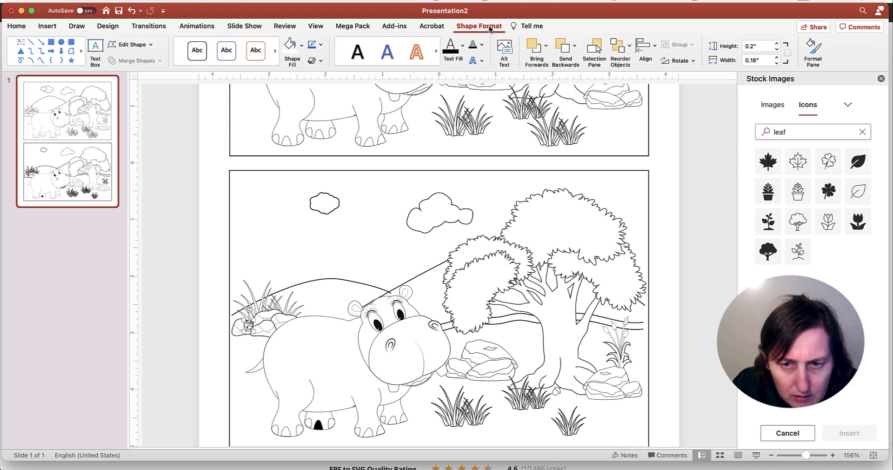
click(302, 45)
click(290, 94)
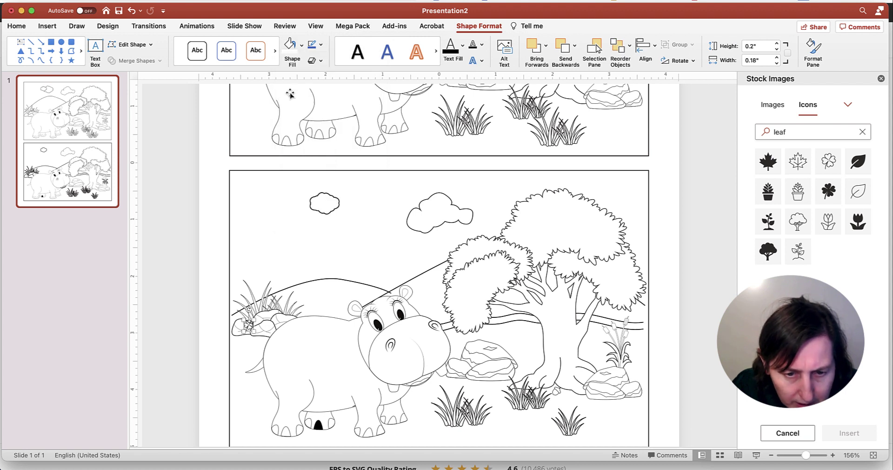
click(321, 45)
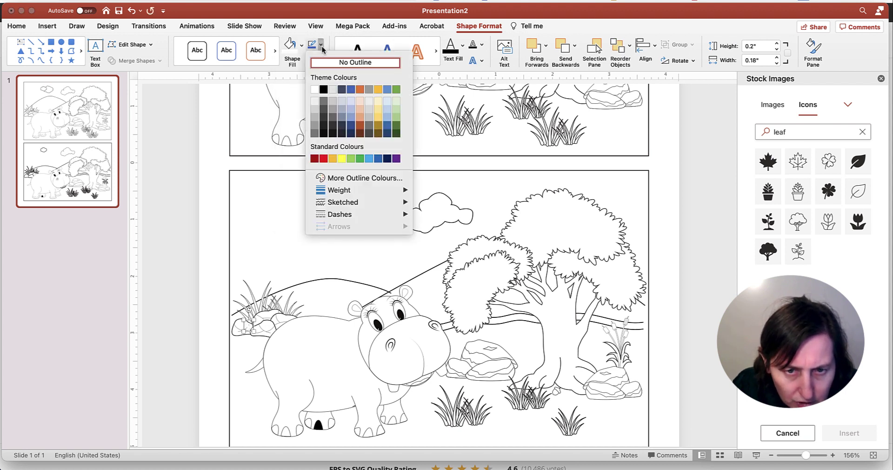
click(324, 89)
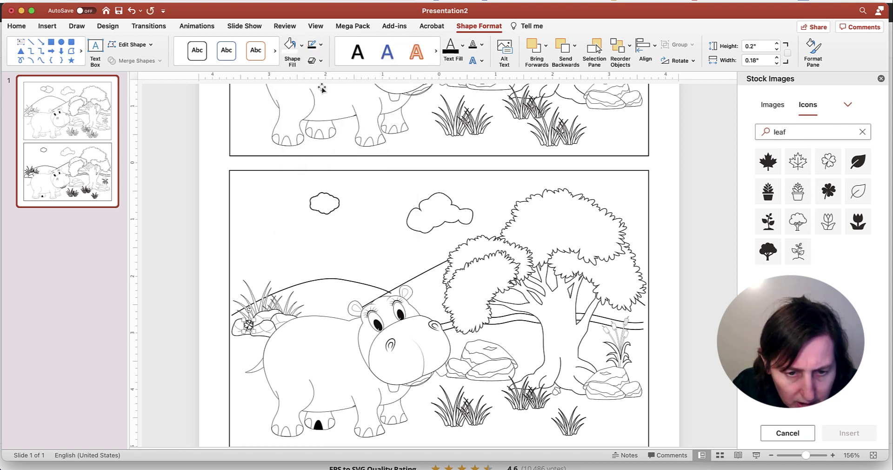
Nudge the clover slightly down and to the left on the rocks behind the hippo
drag(251, 328, 248, 335)
click(256, 350)
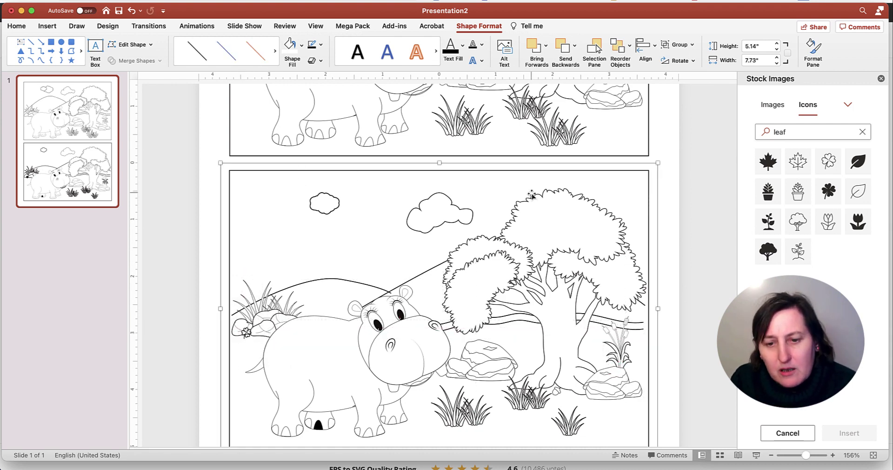
scroll(531, 195, down, 1)
drag(805, 456, 809, 456)
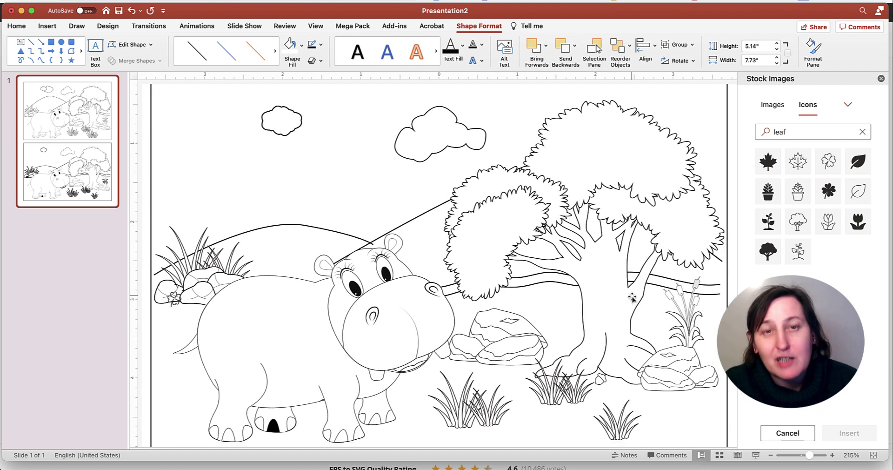